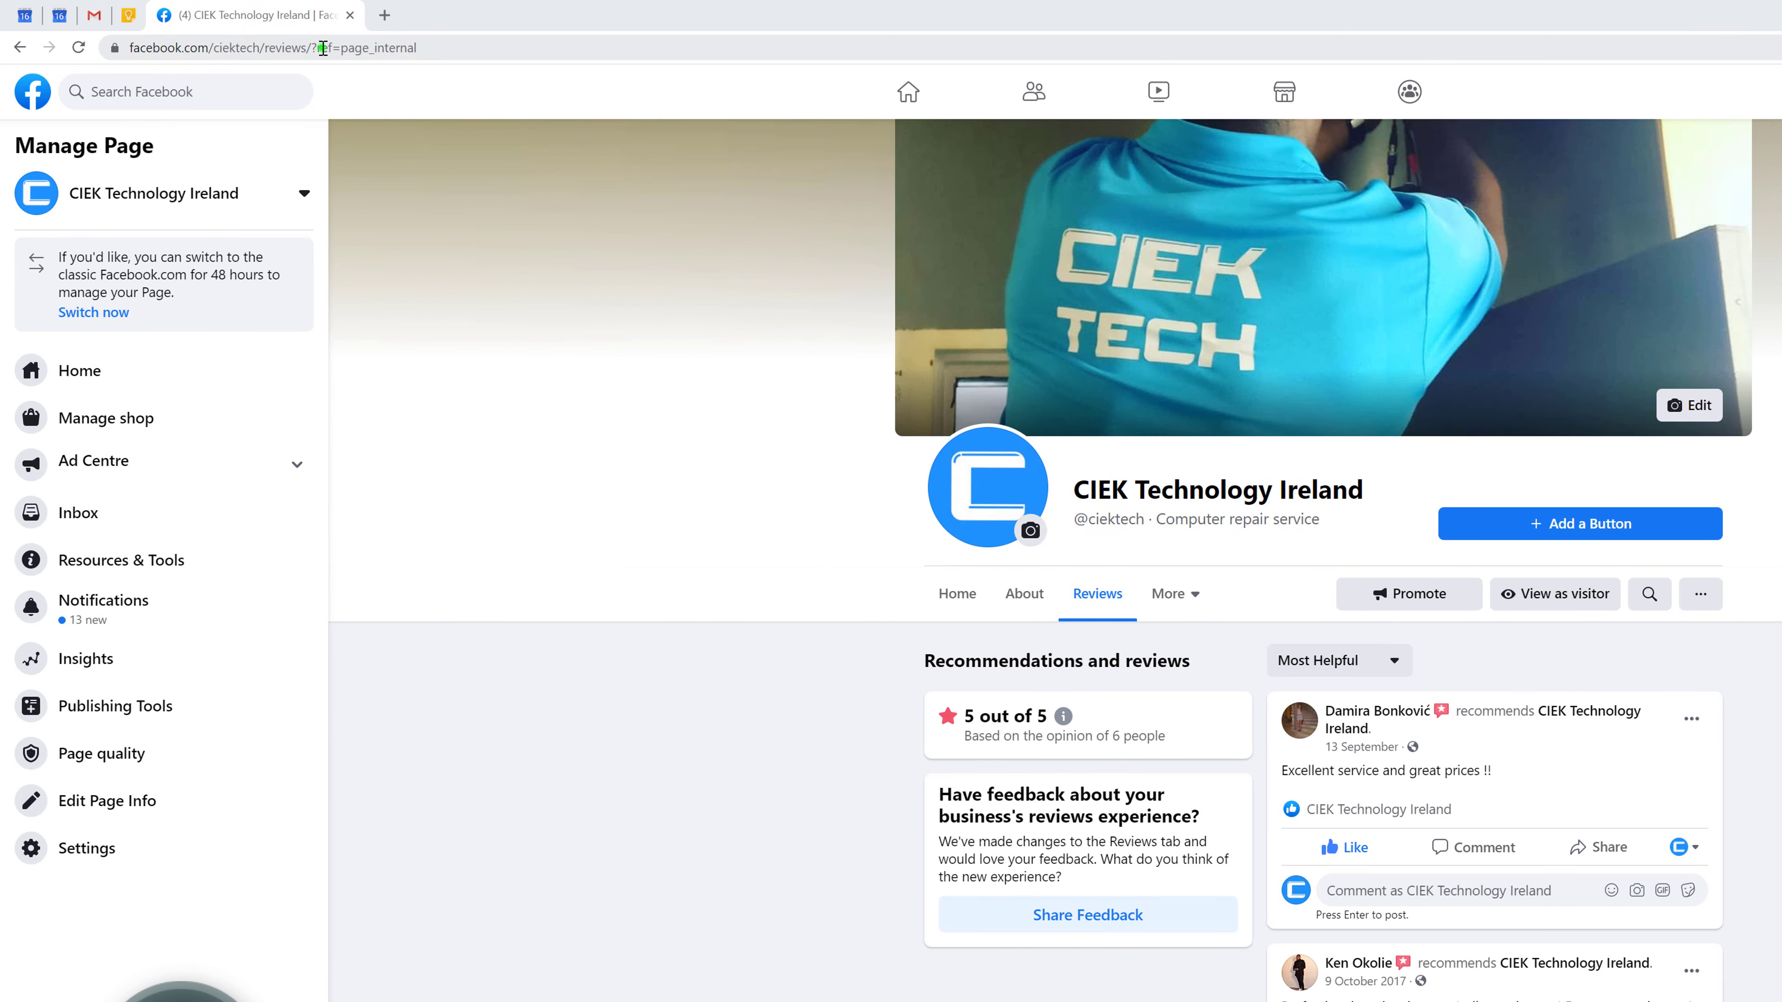
# Change the page address to facebook.com/ciektech/services and load the suggested page
pyautogui.moveTo(87, 50); pyautogui.dragTo(123, 70)
pyautogui.write('services')
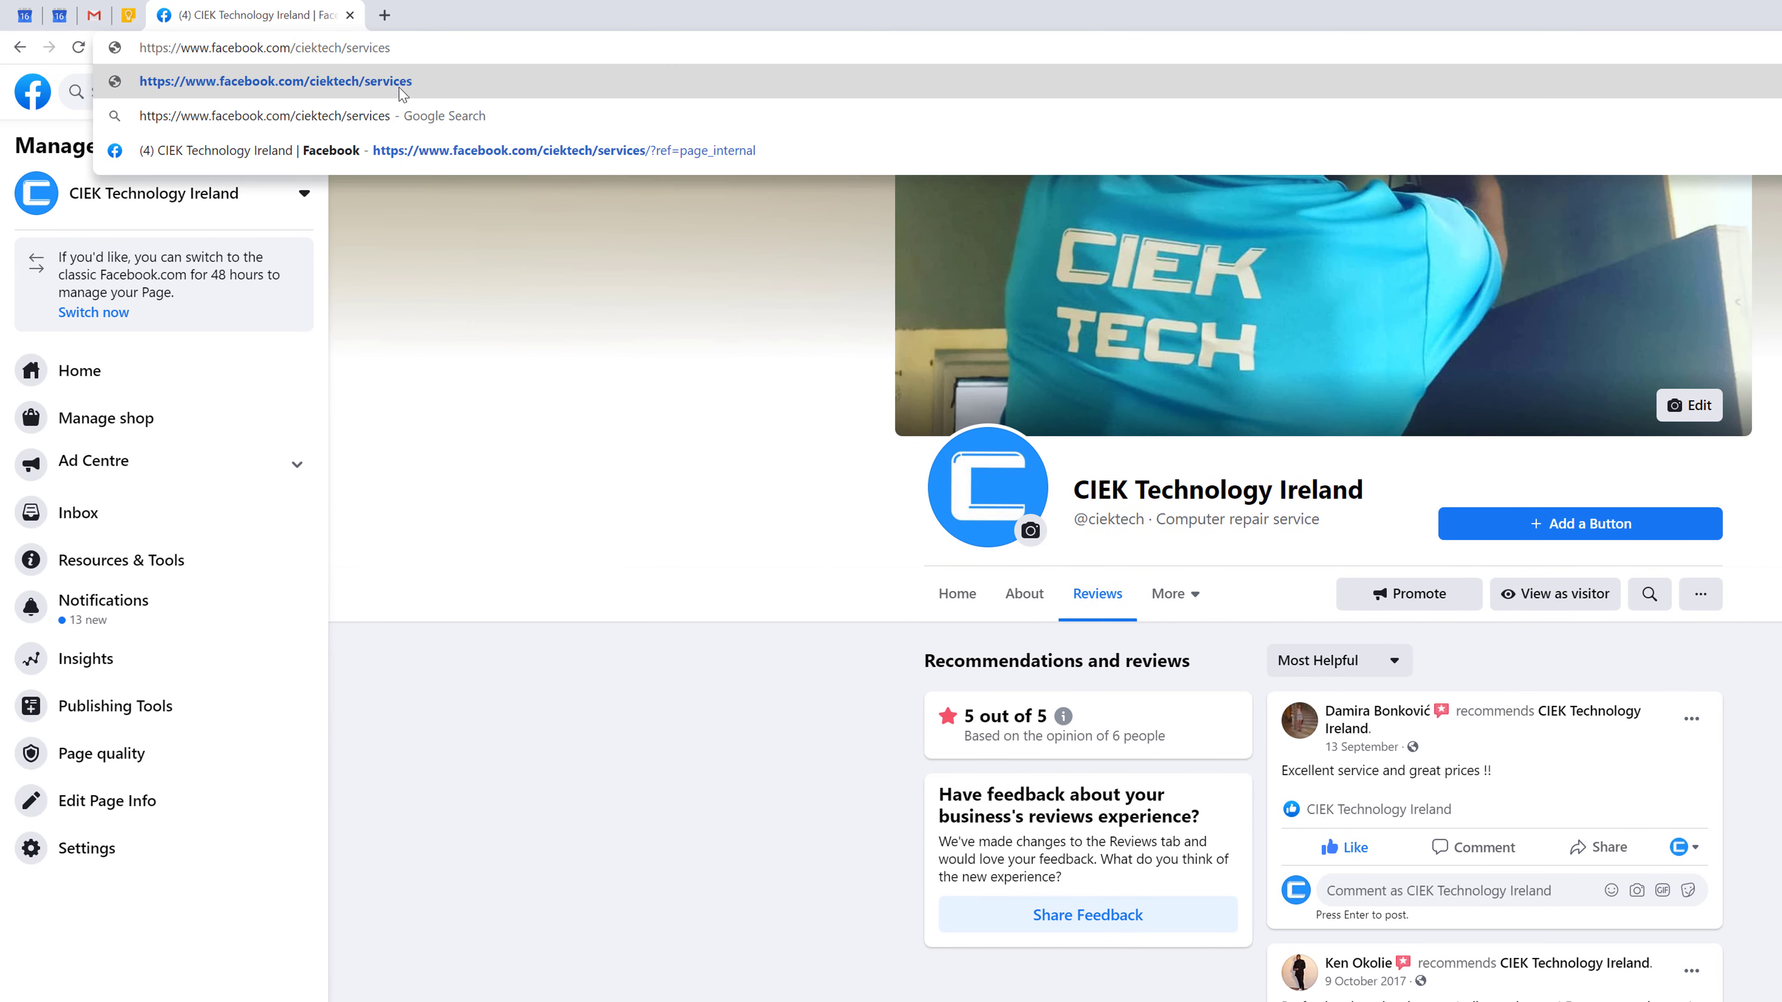
pyautogui.click(402, 90)
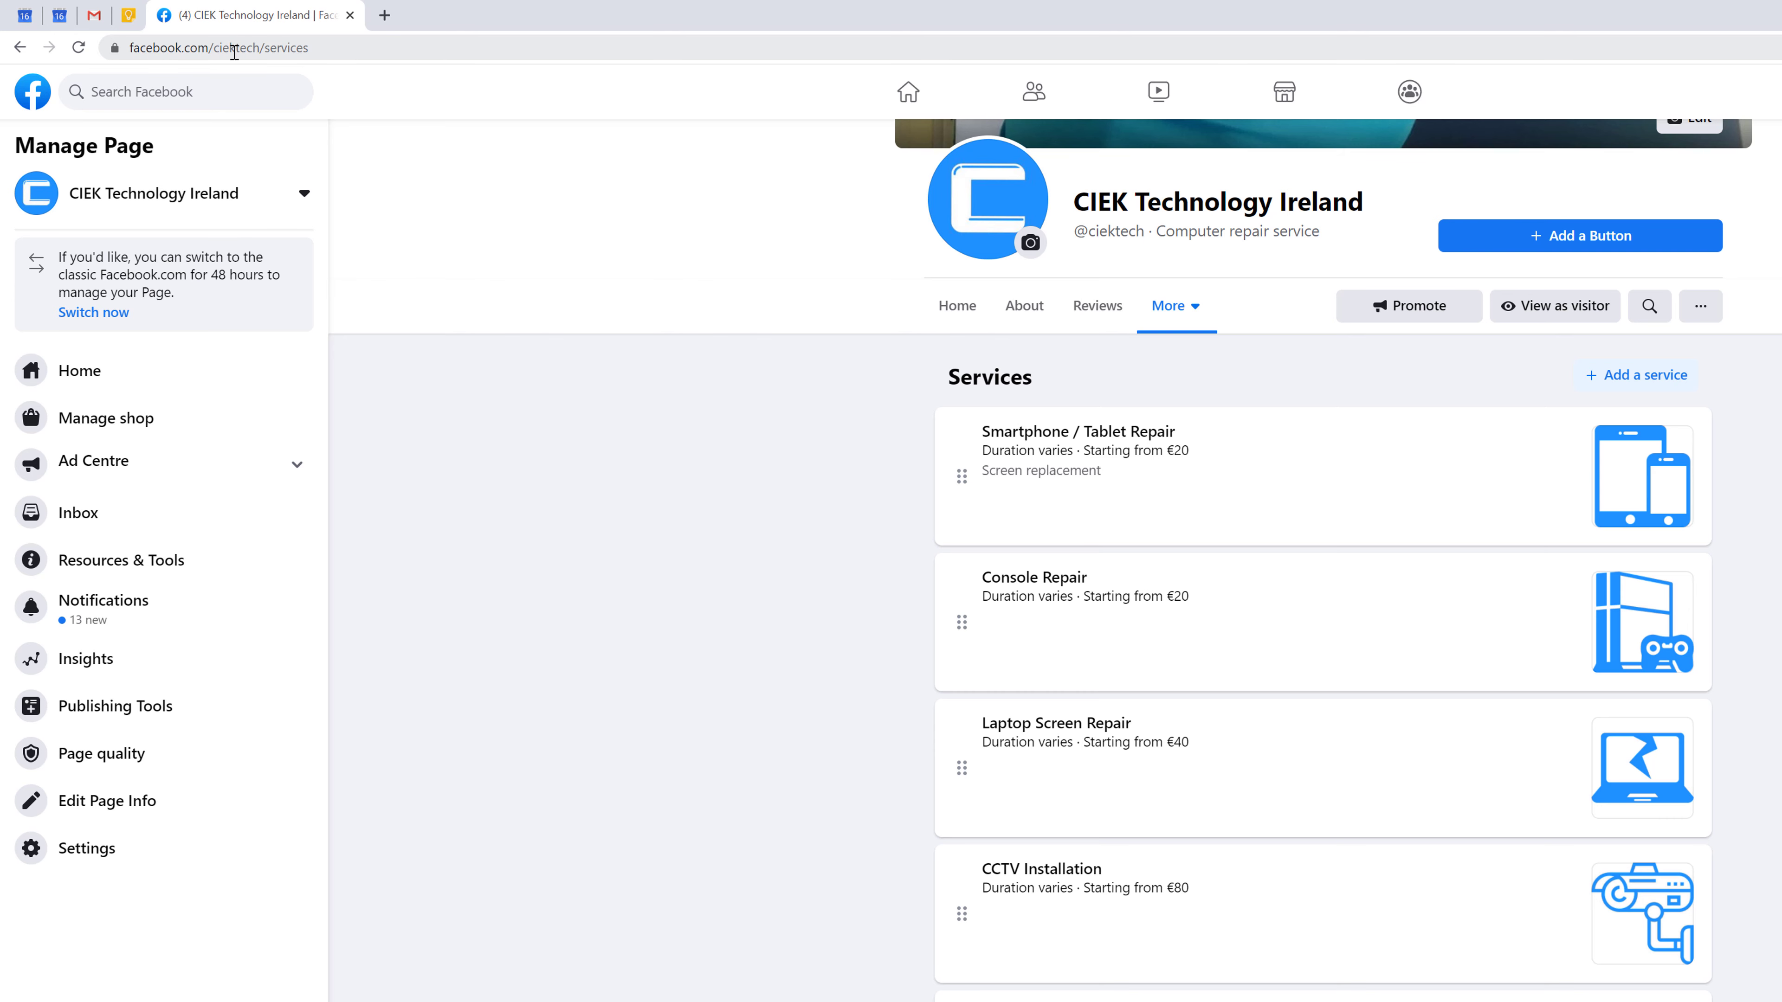
# Reveal the full services address and scroll back to the top of the Services list
pyautogui.click(234, 49)
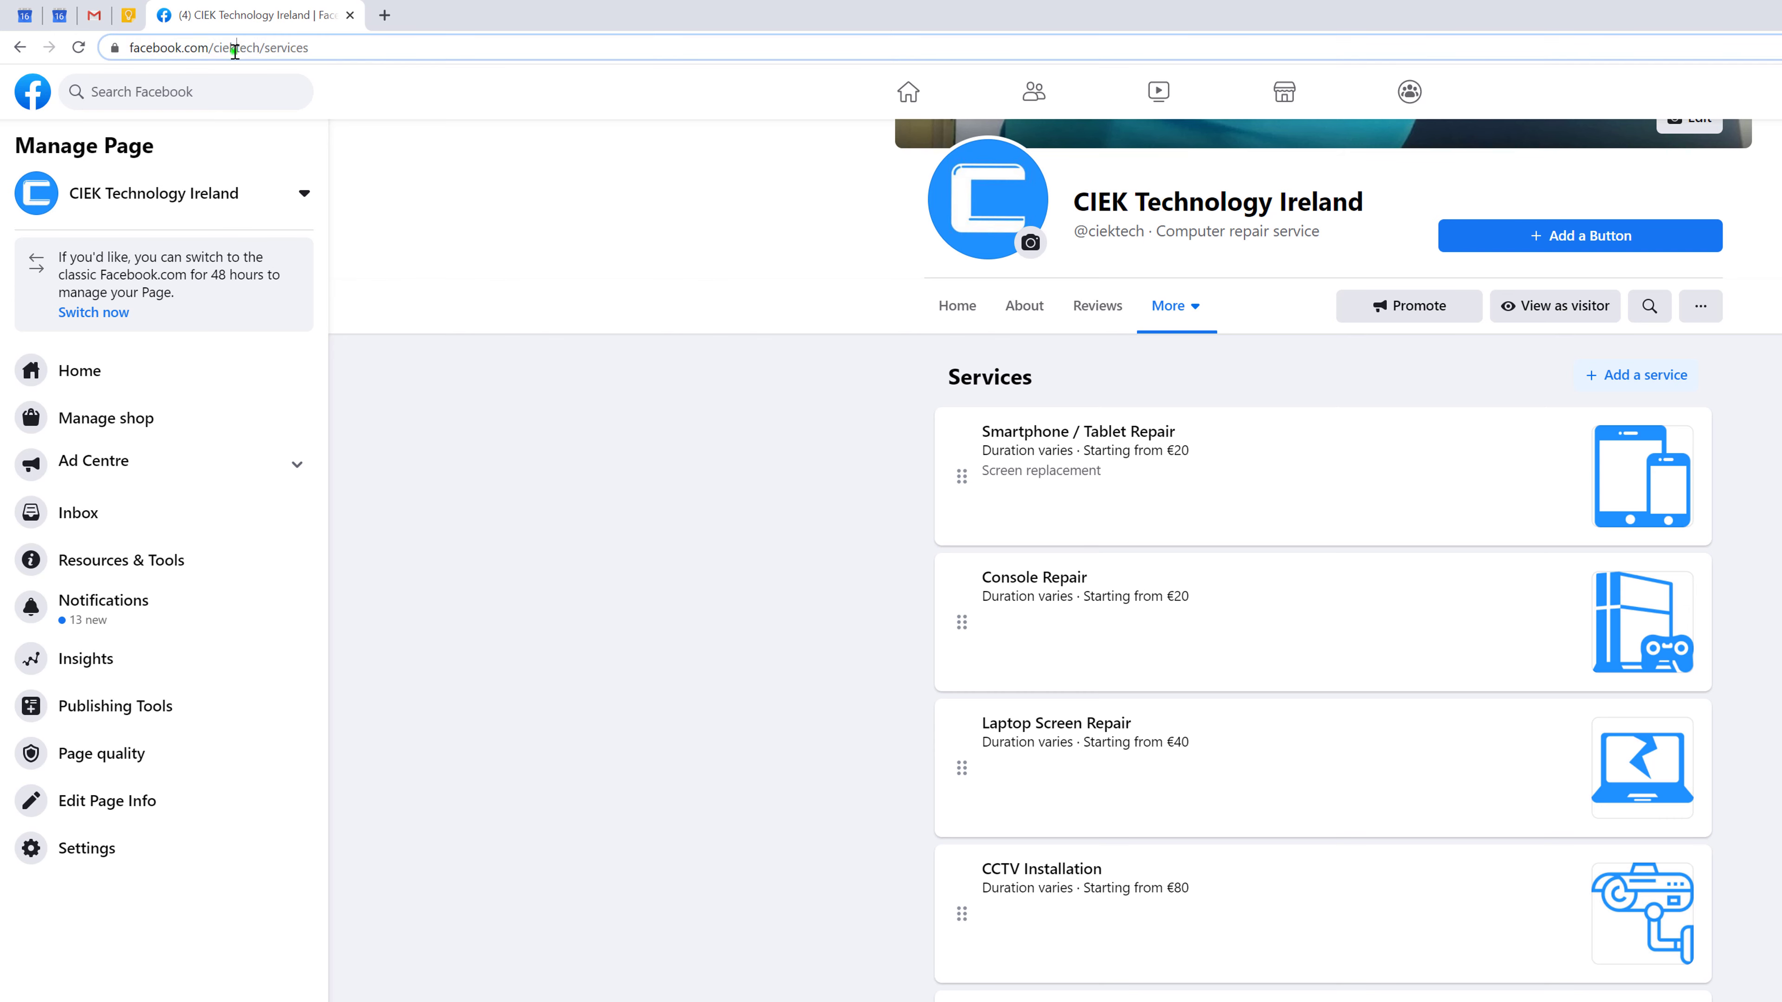
pyautogui.click(234, 49)
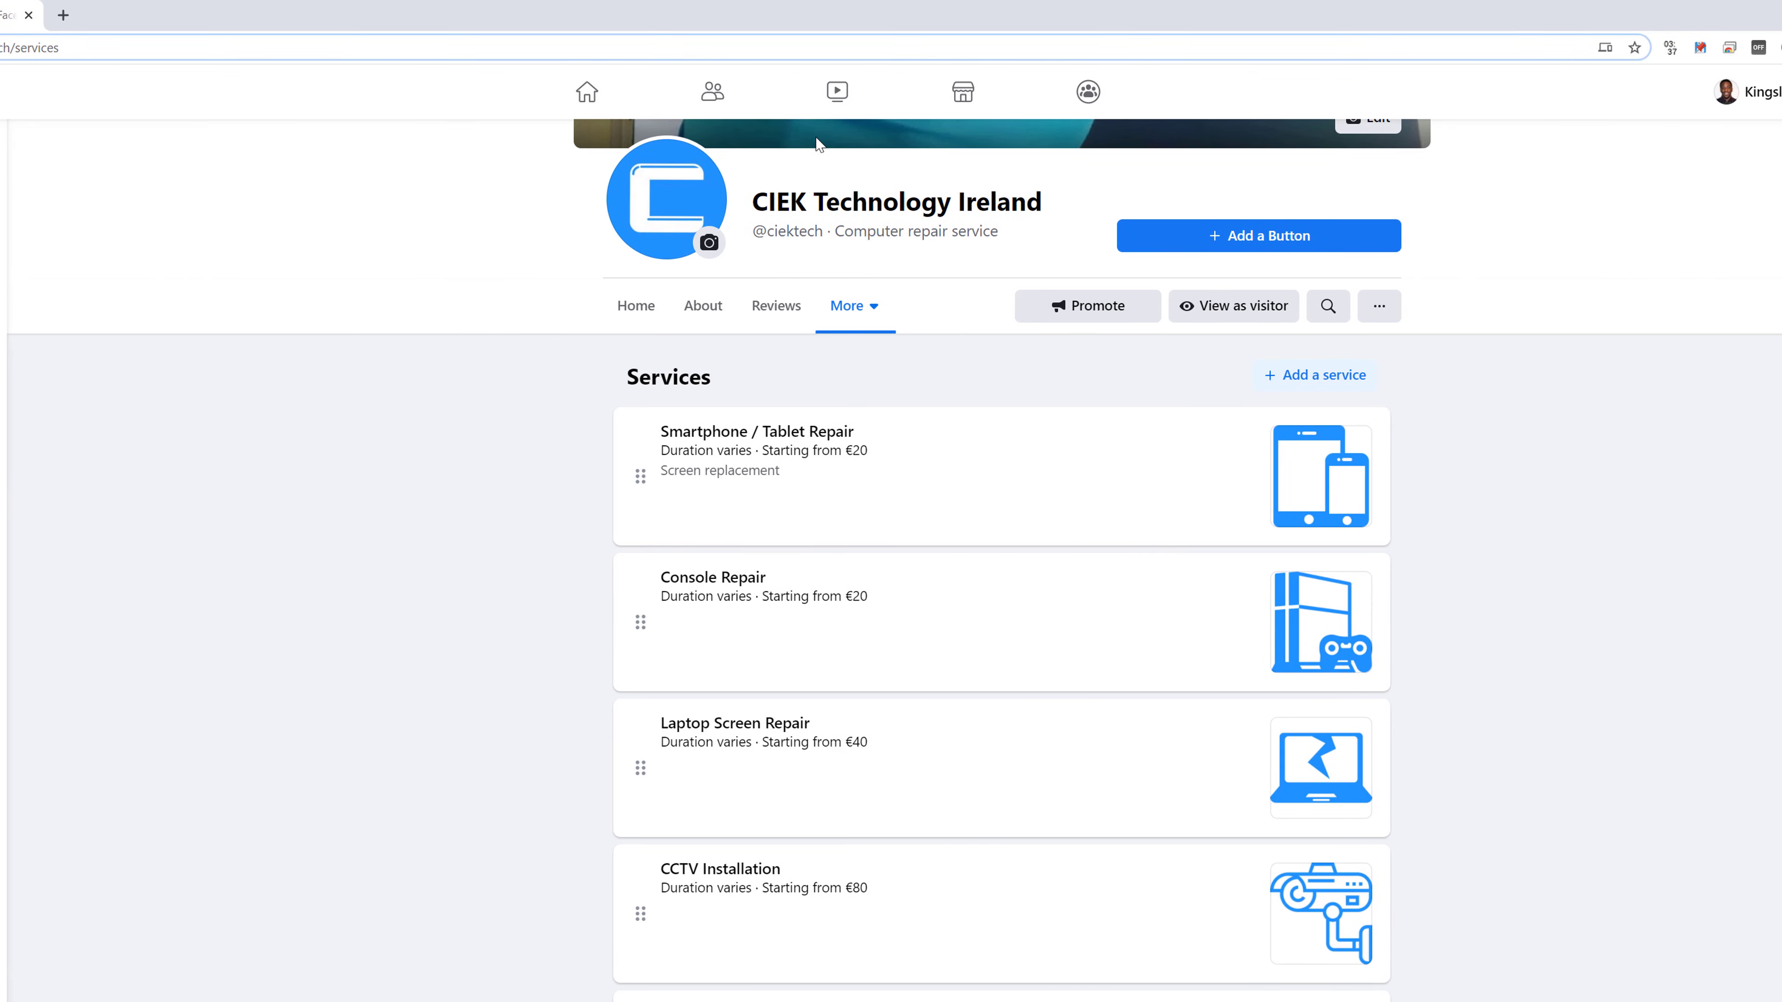
pyautogui.scroll(1, 891, 337)
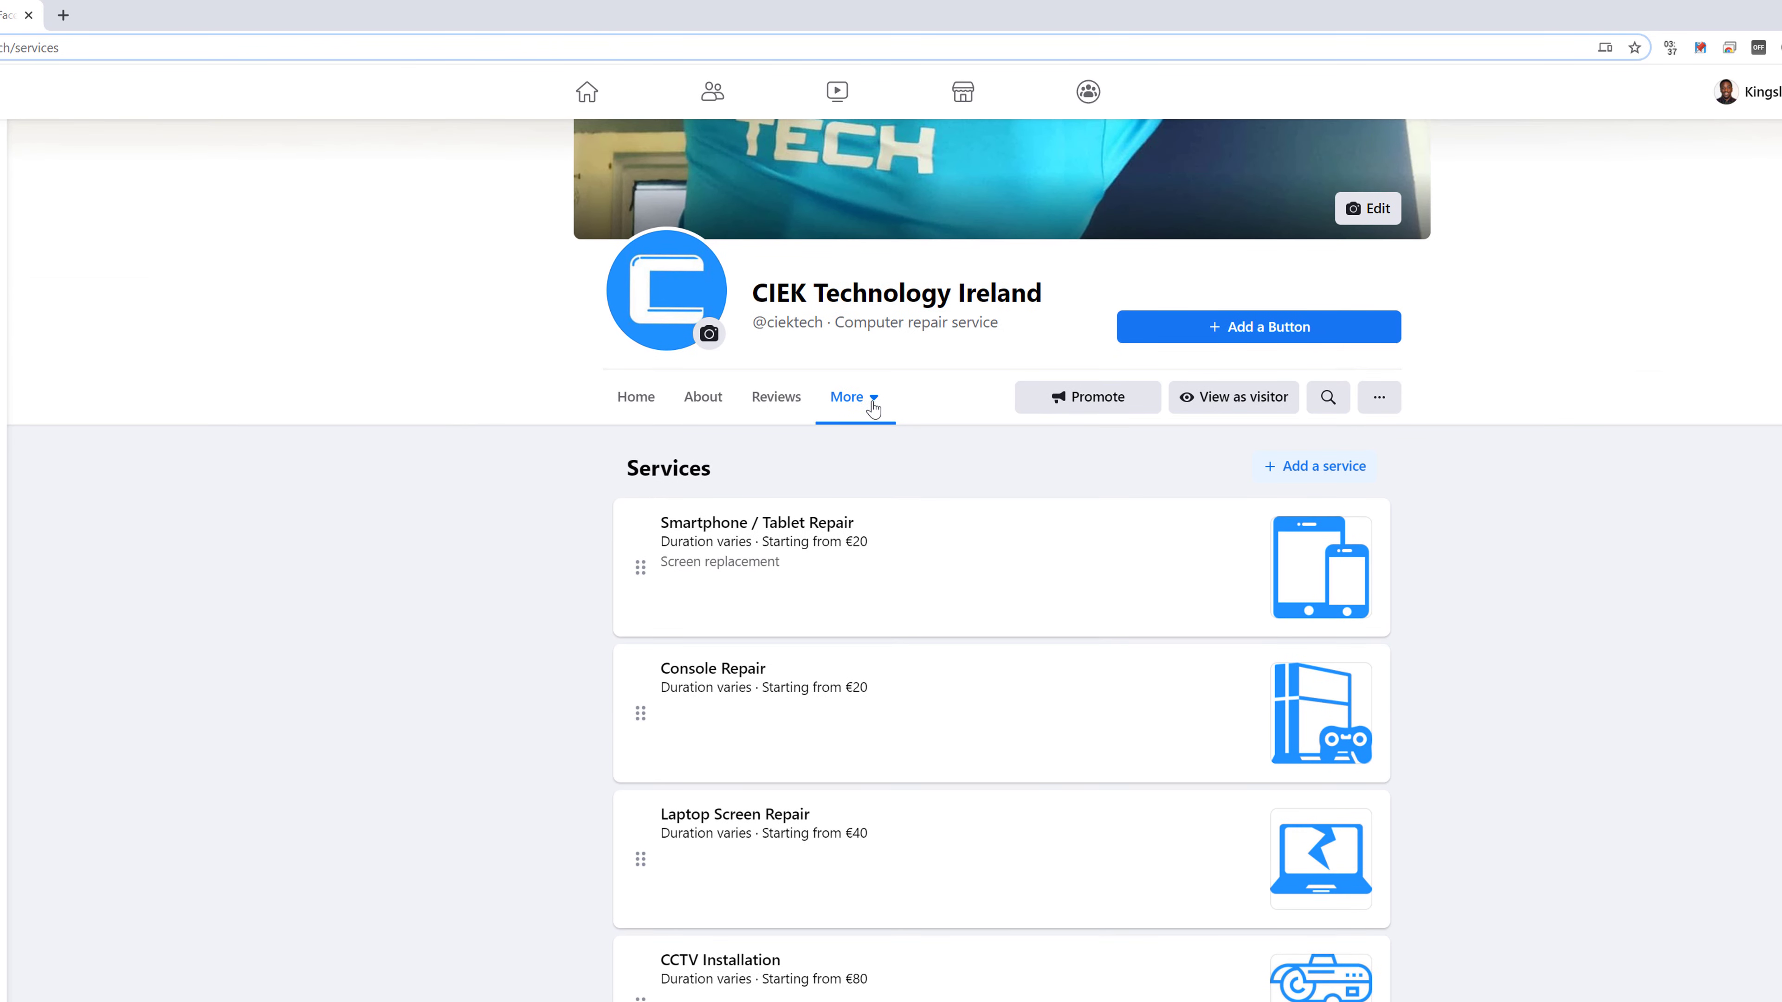
pyautogui.scroll(2, 876, 416)
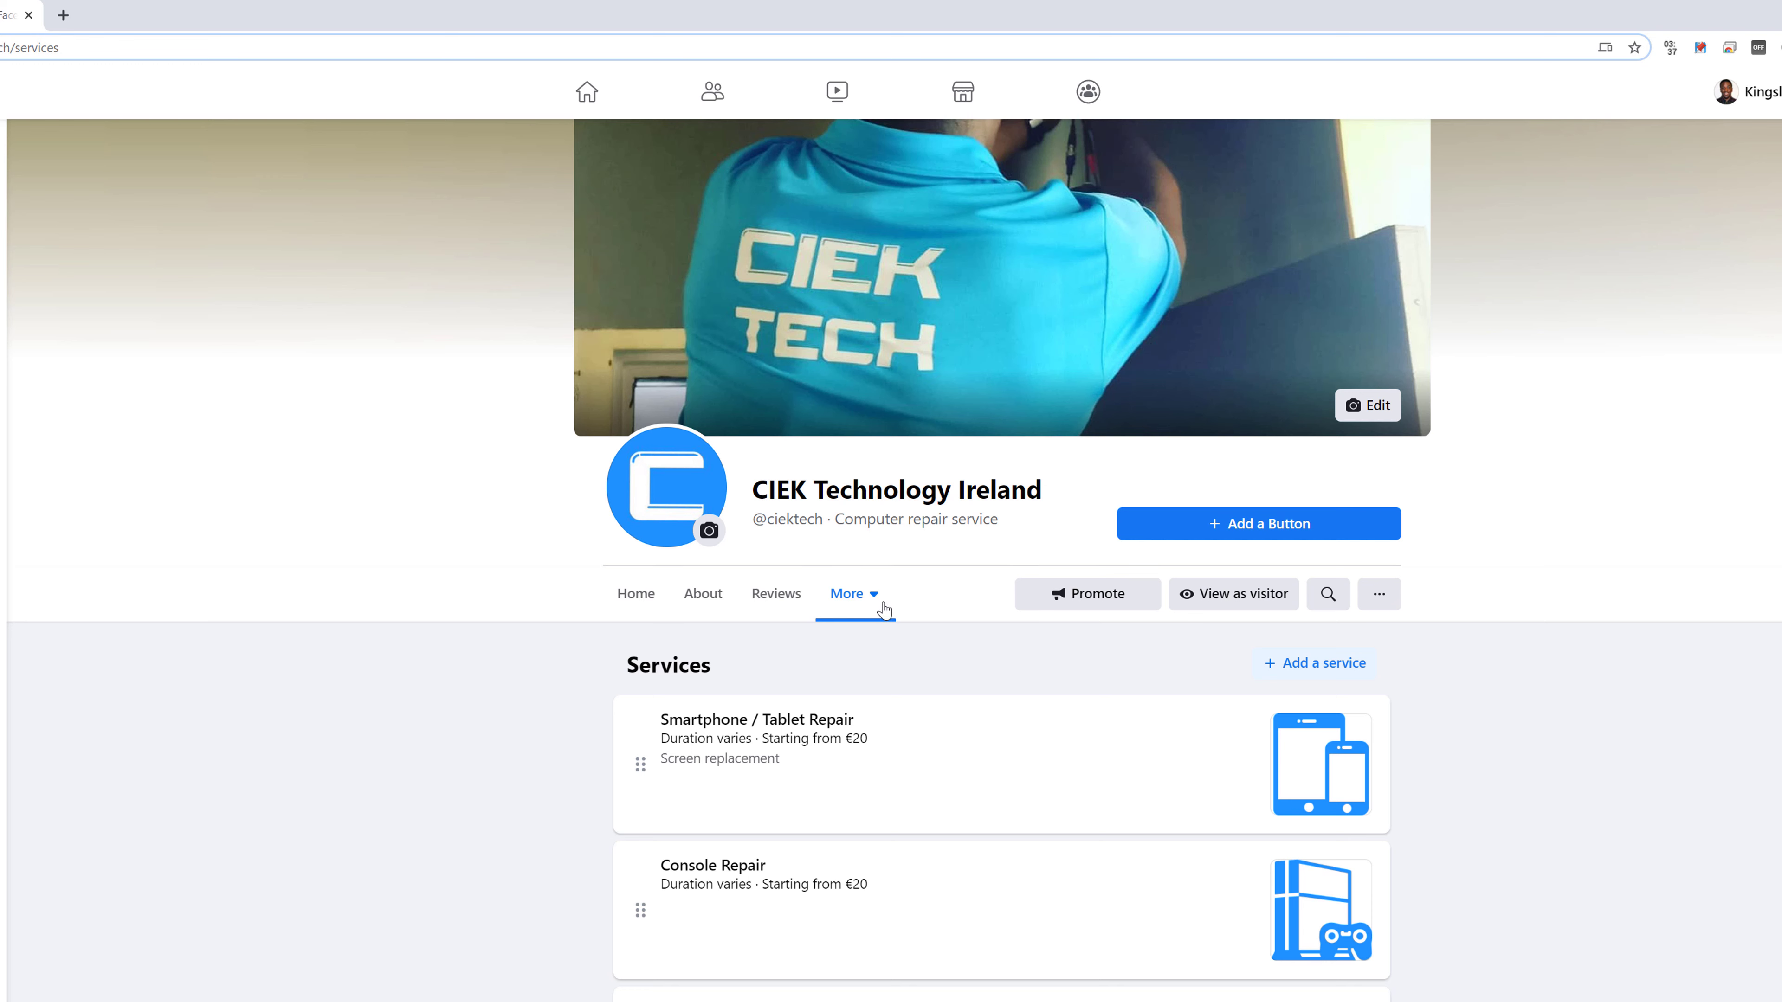
# Open Edit tabs from the More menu and scroll through the page's Tabs list
pyautogui.click(857, 596)
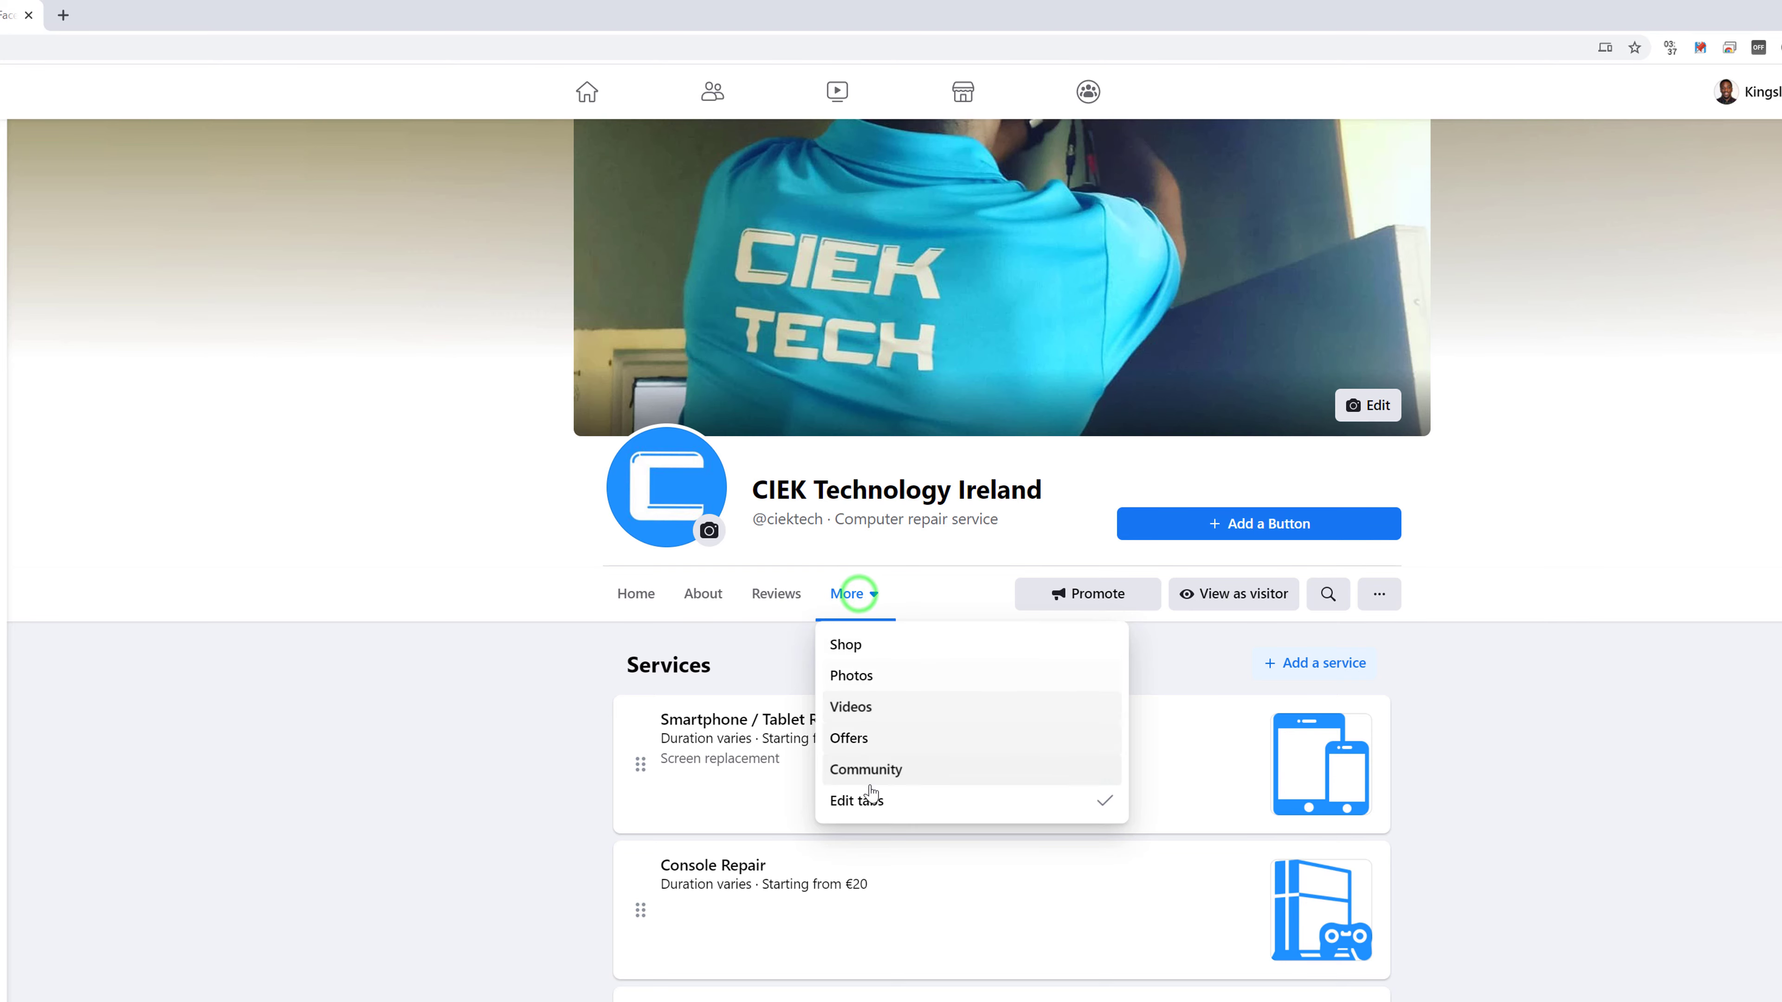
pyautogui.click(876, 801)
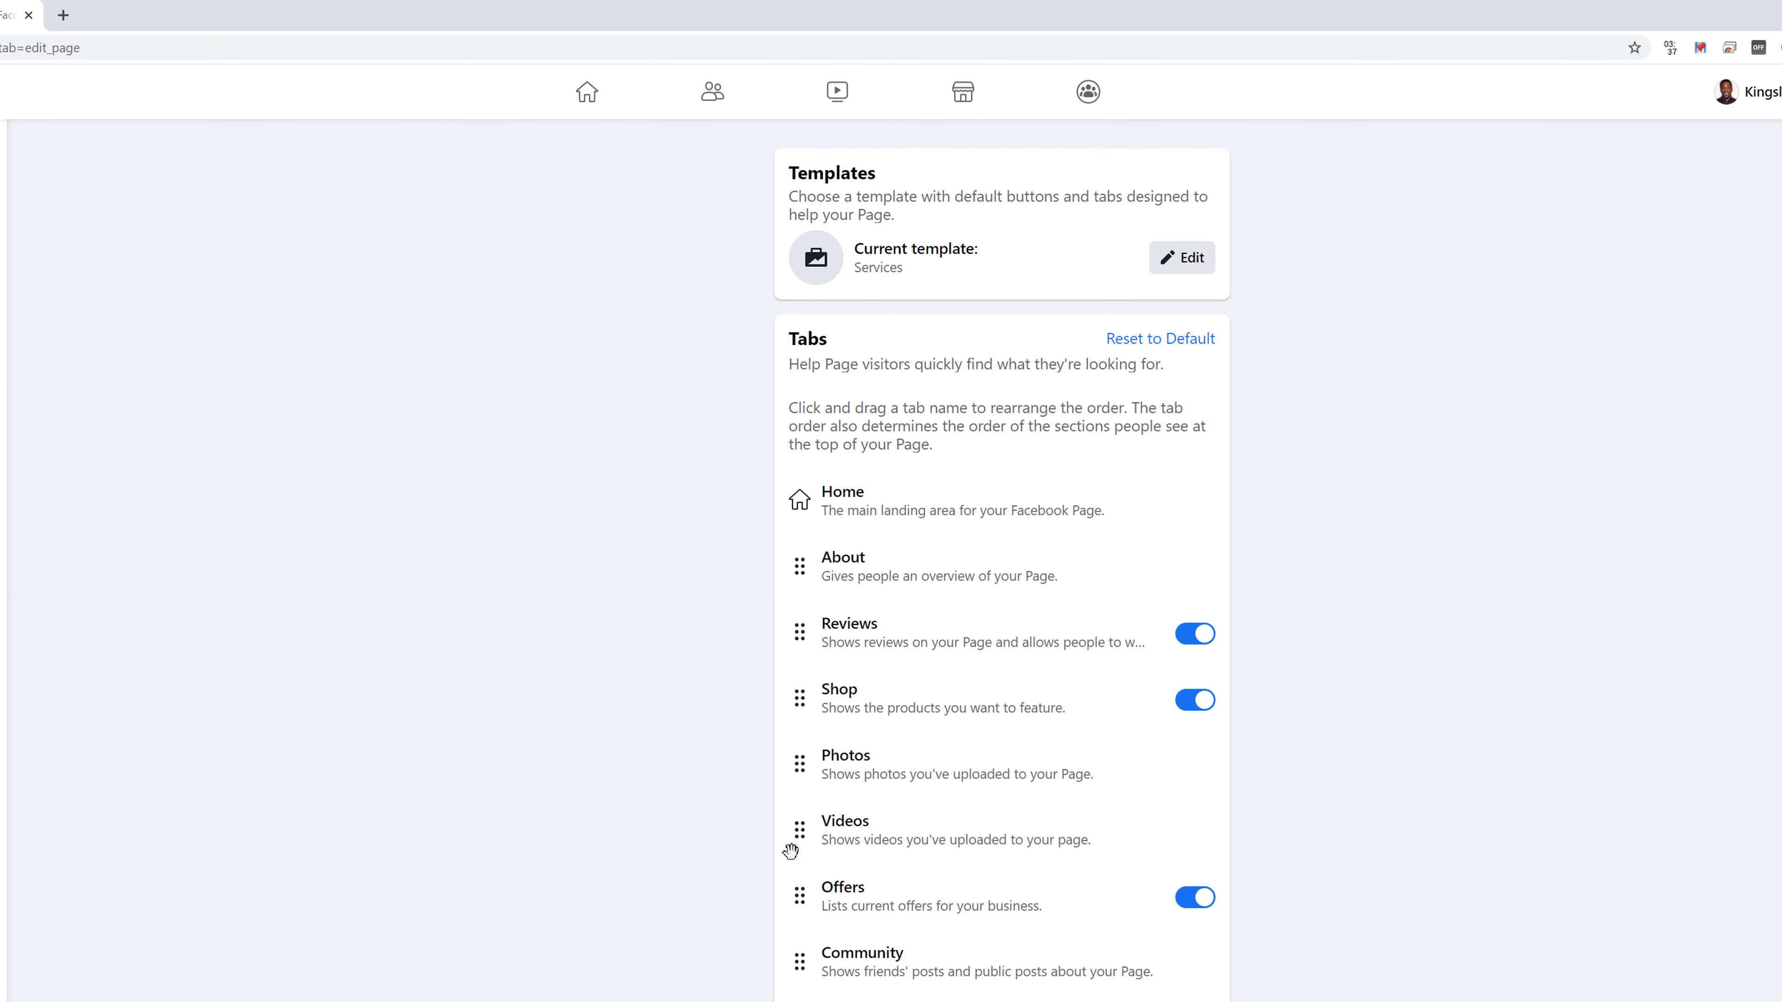
pyautogui.scroll(-1, 789, 804)
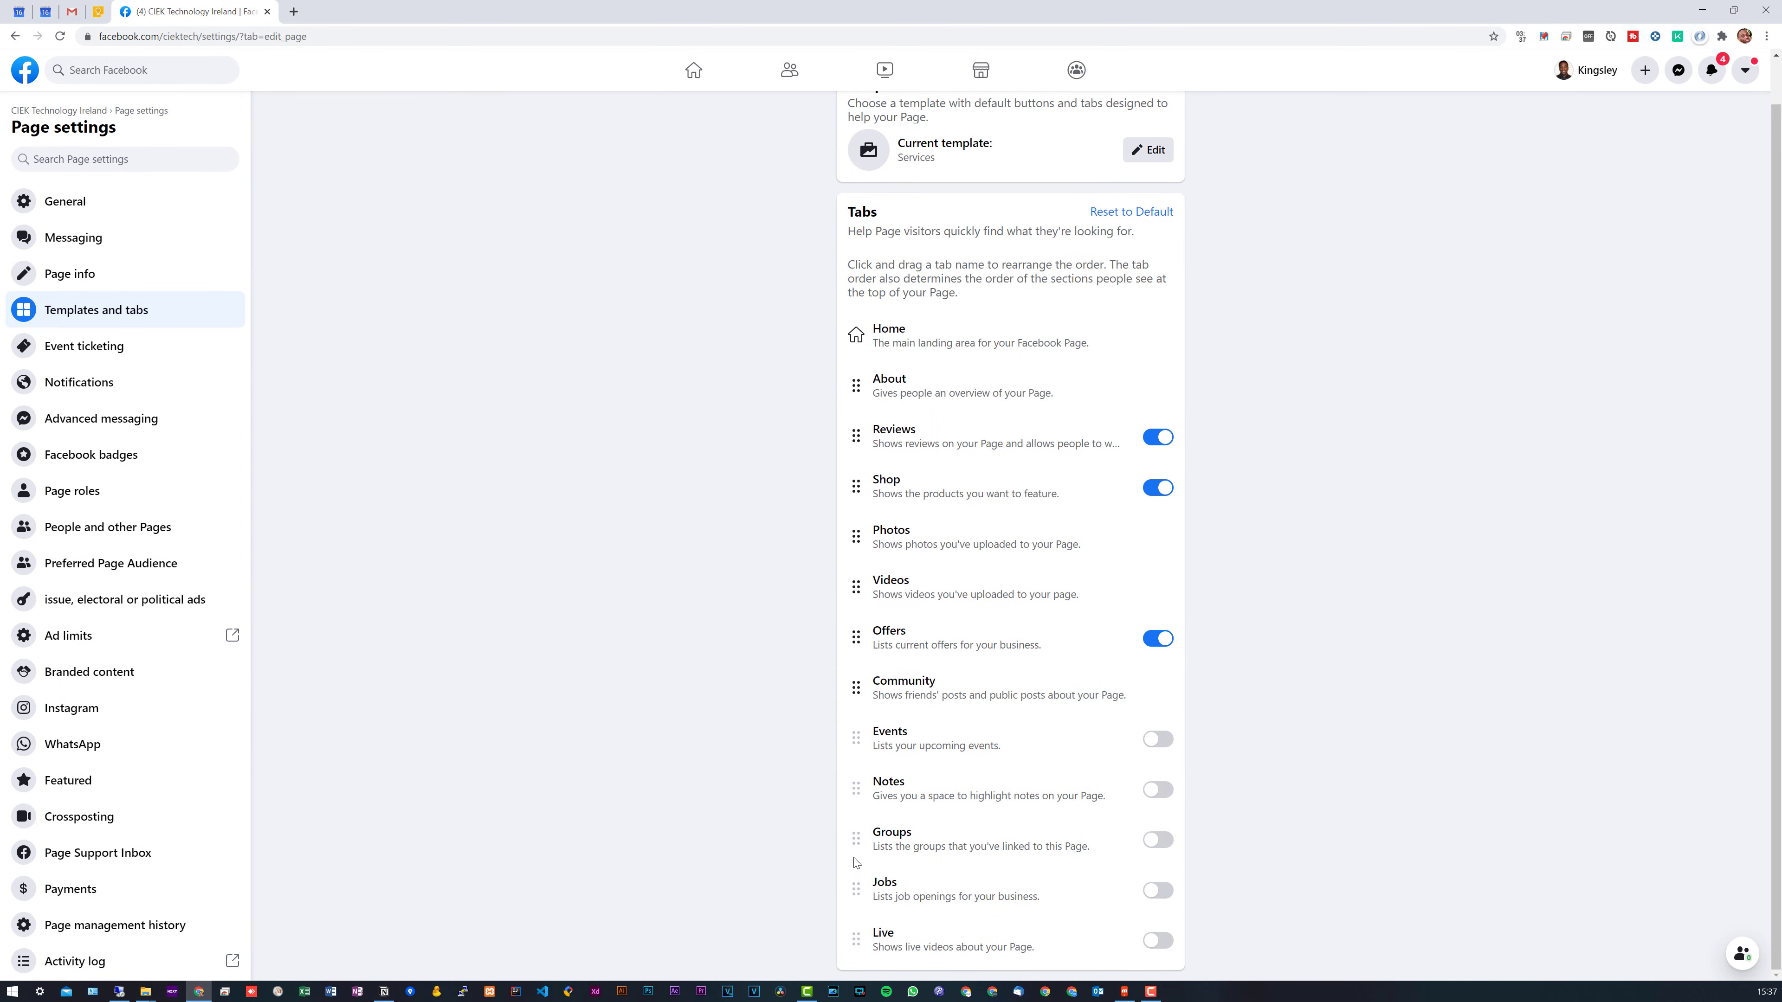
# Open Business Suite for CIEK Technology Ireland on the mirrored phone
pyautogui.click(1124, 992)
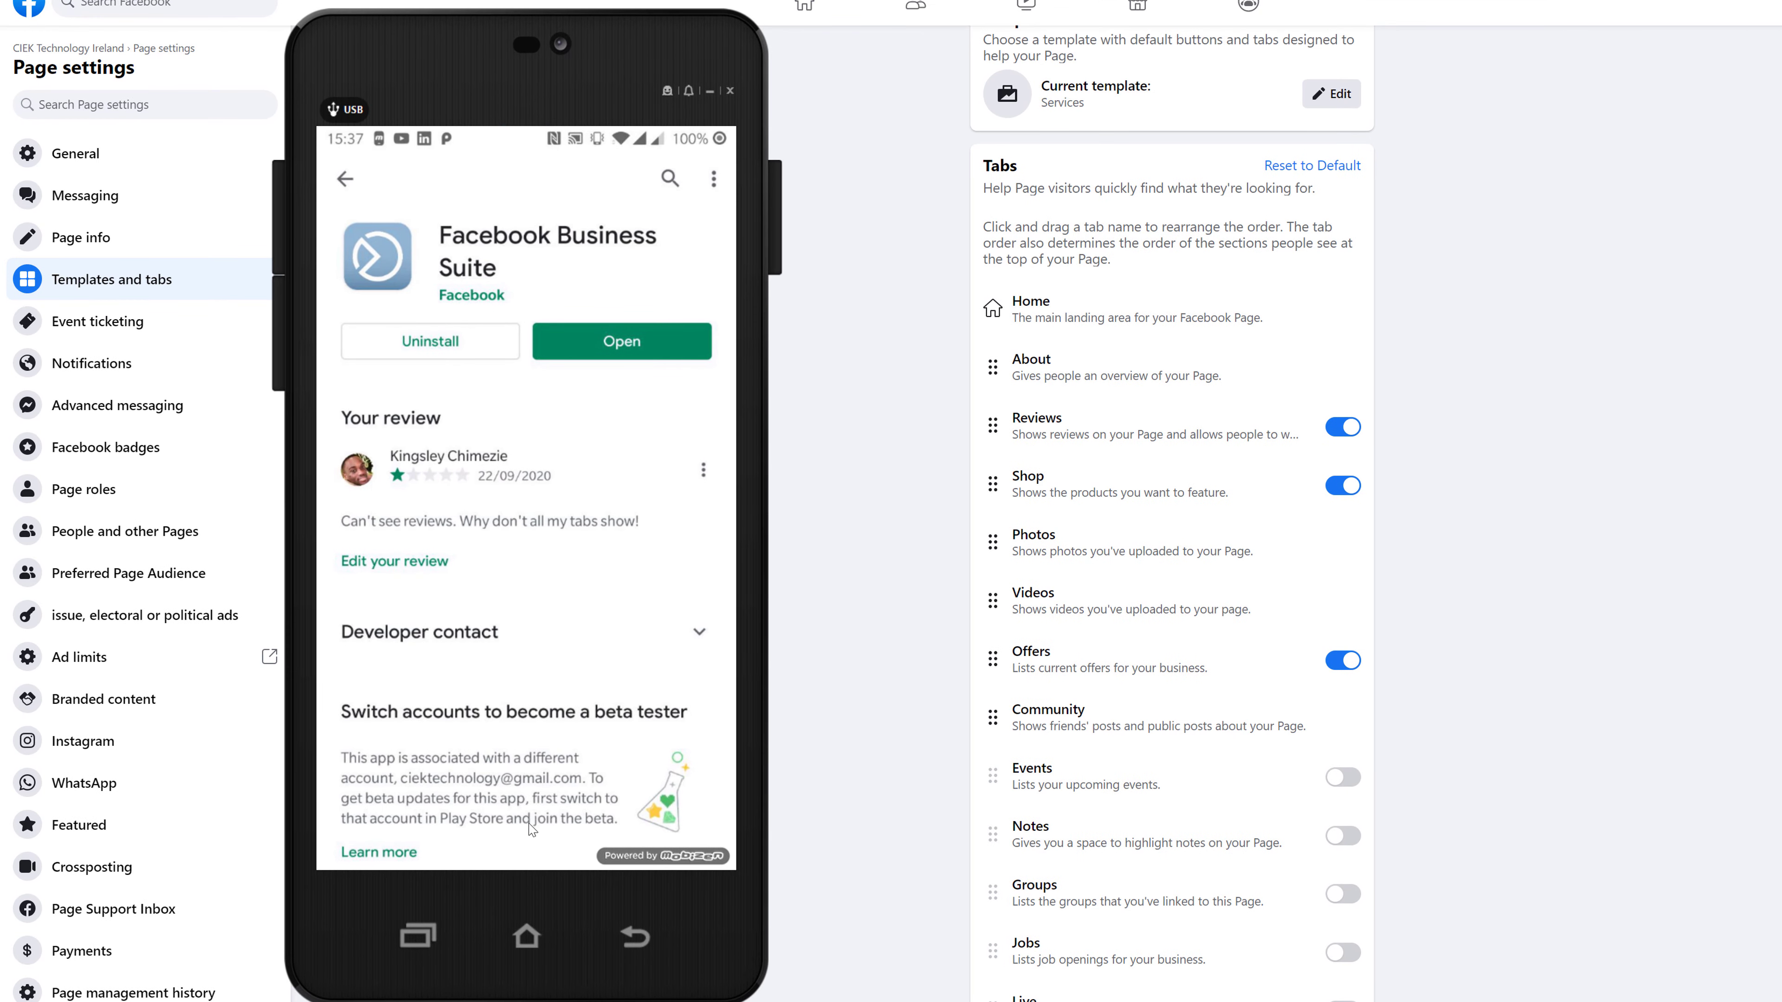
pyautogui.click(419, 936)
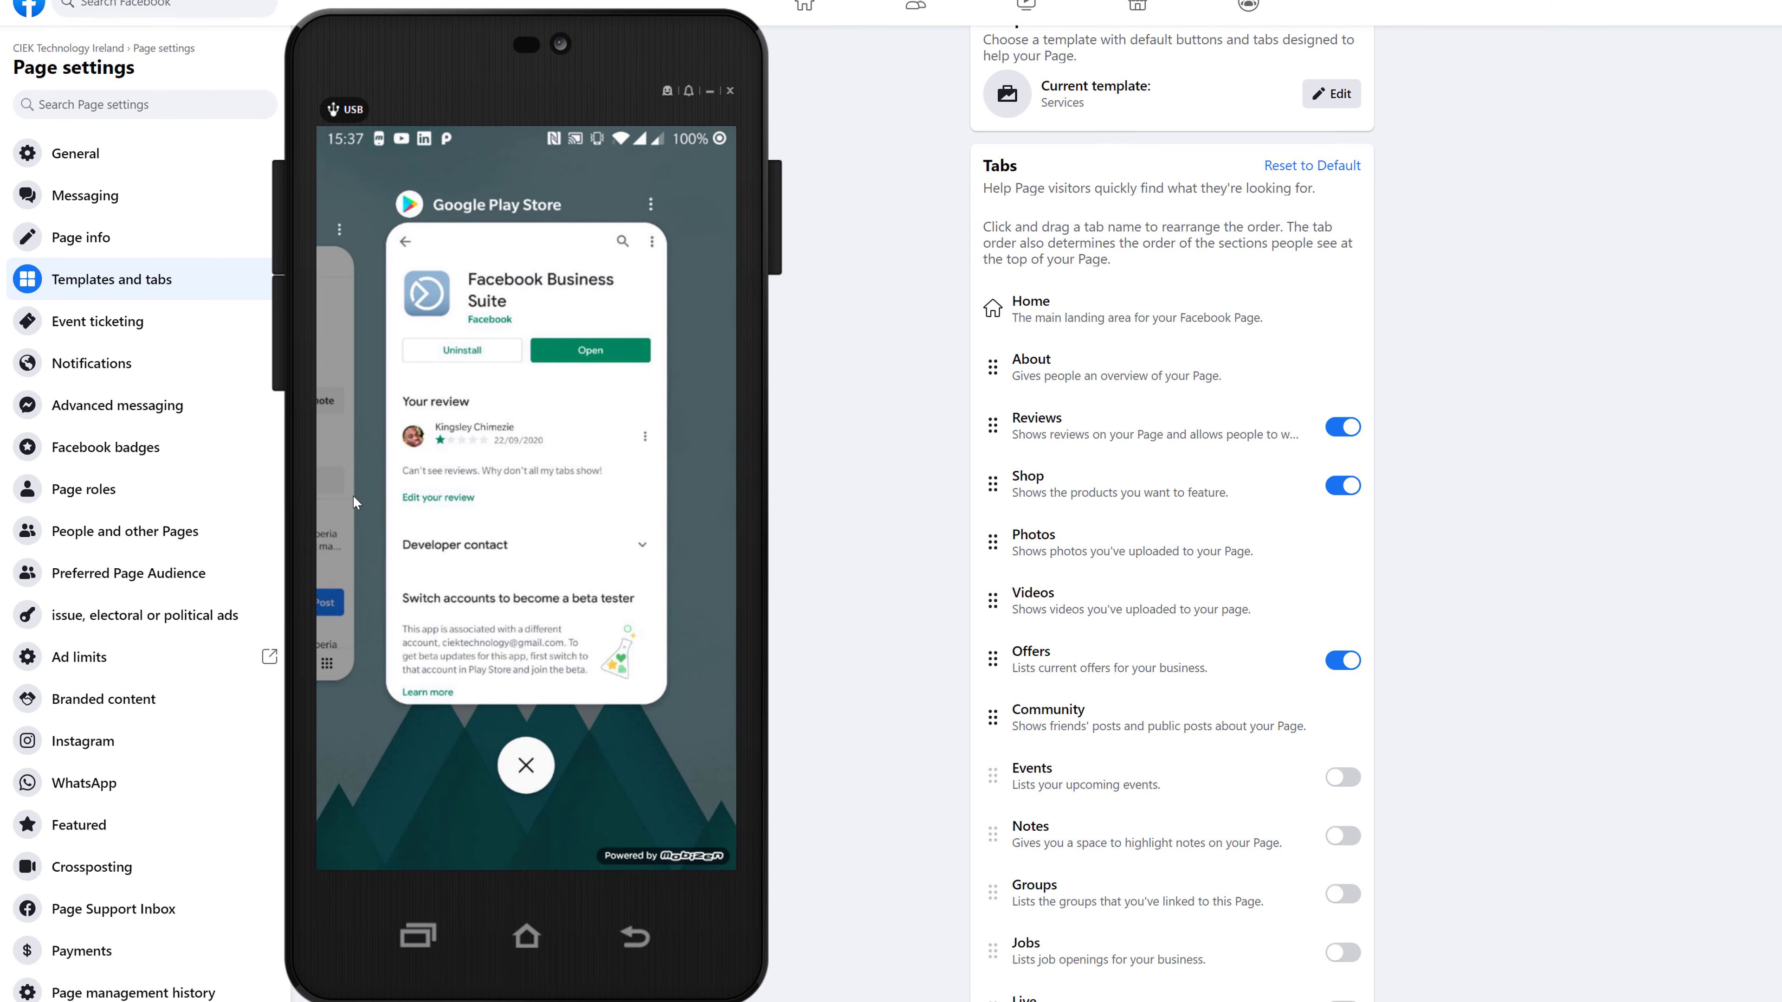
pyautogui.click(333, 489)
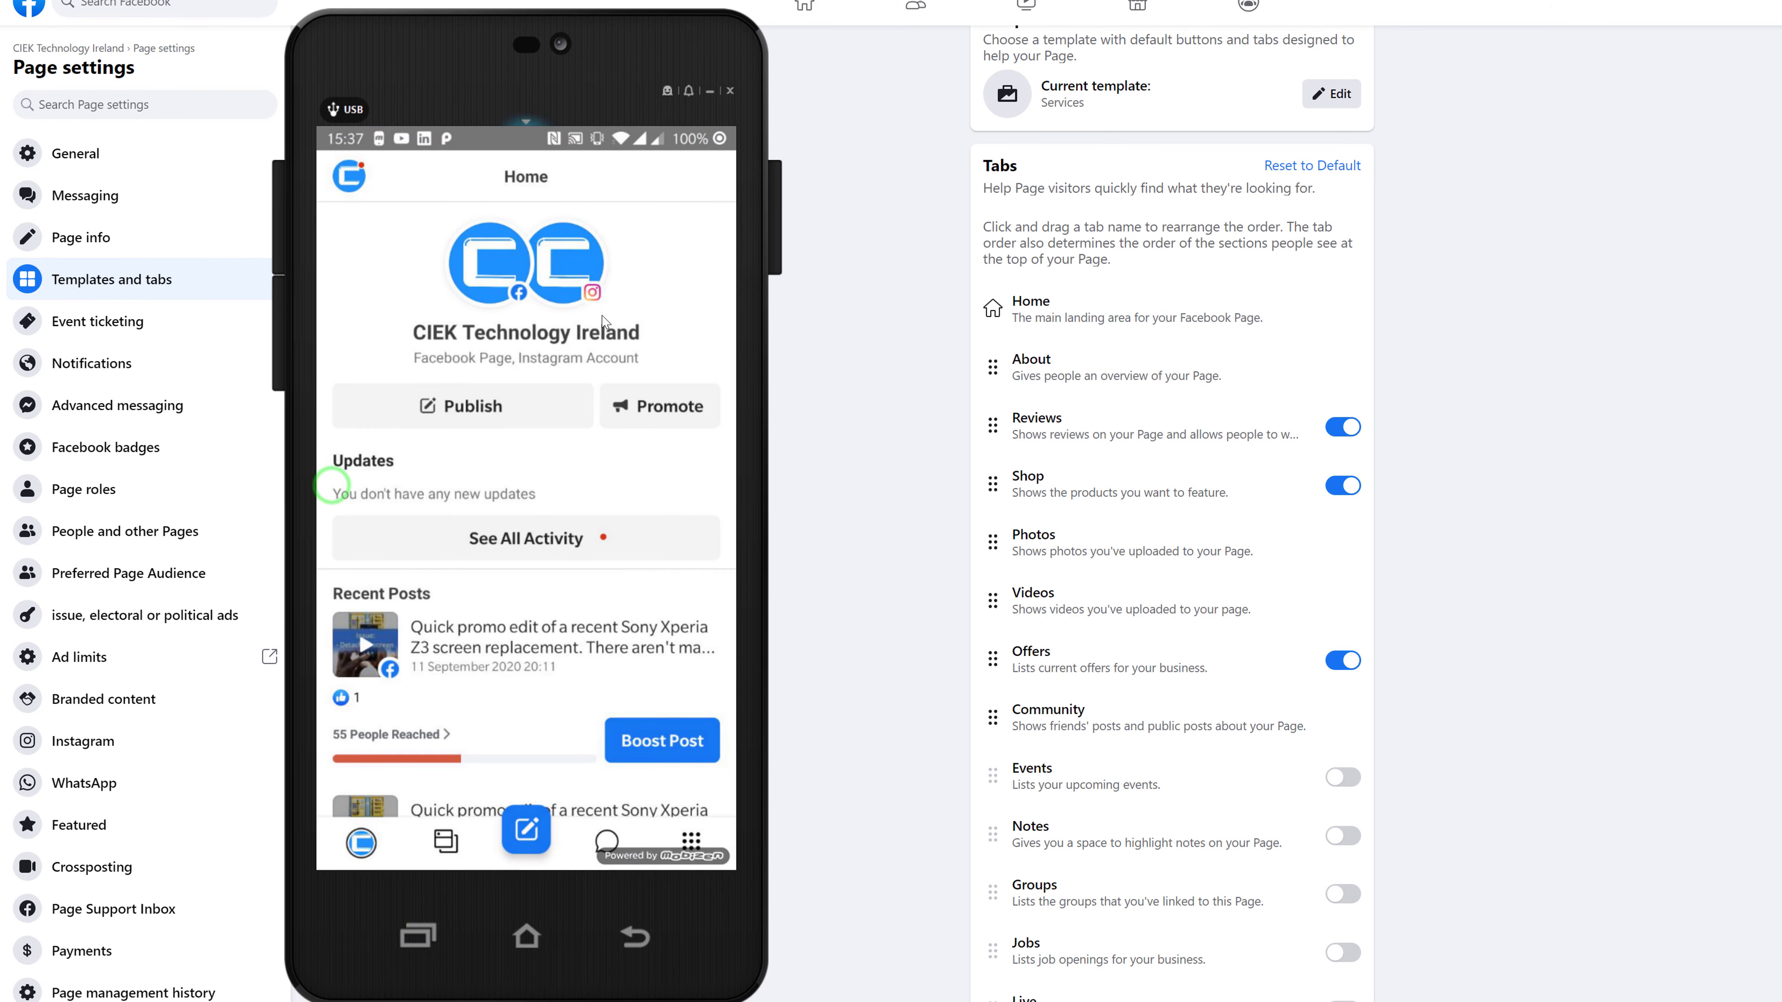
# Turn on Online Booking under Settings > Appointments in Business Suite
pyautogui.click(691, 842)
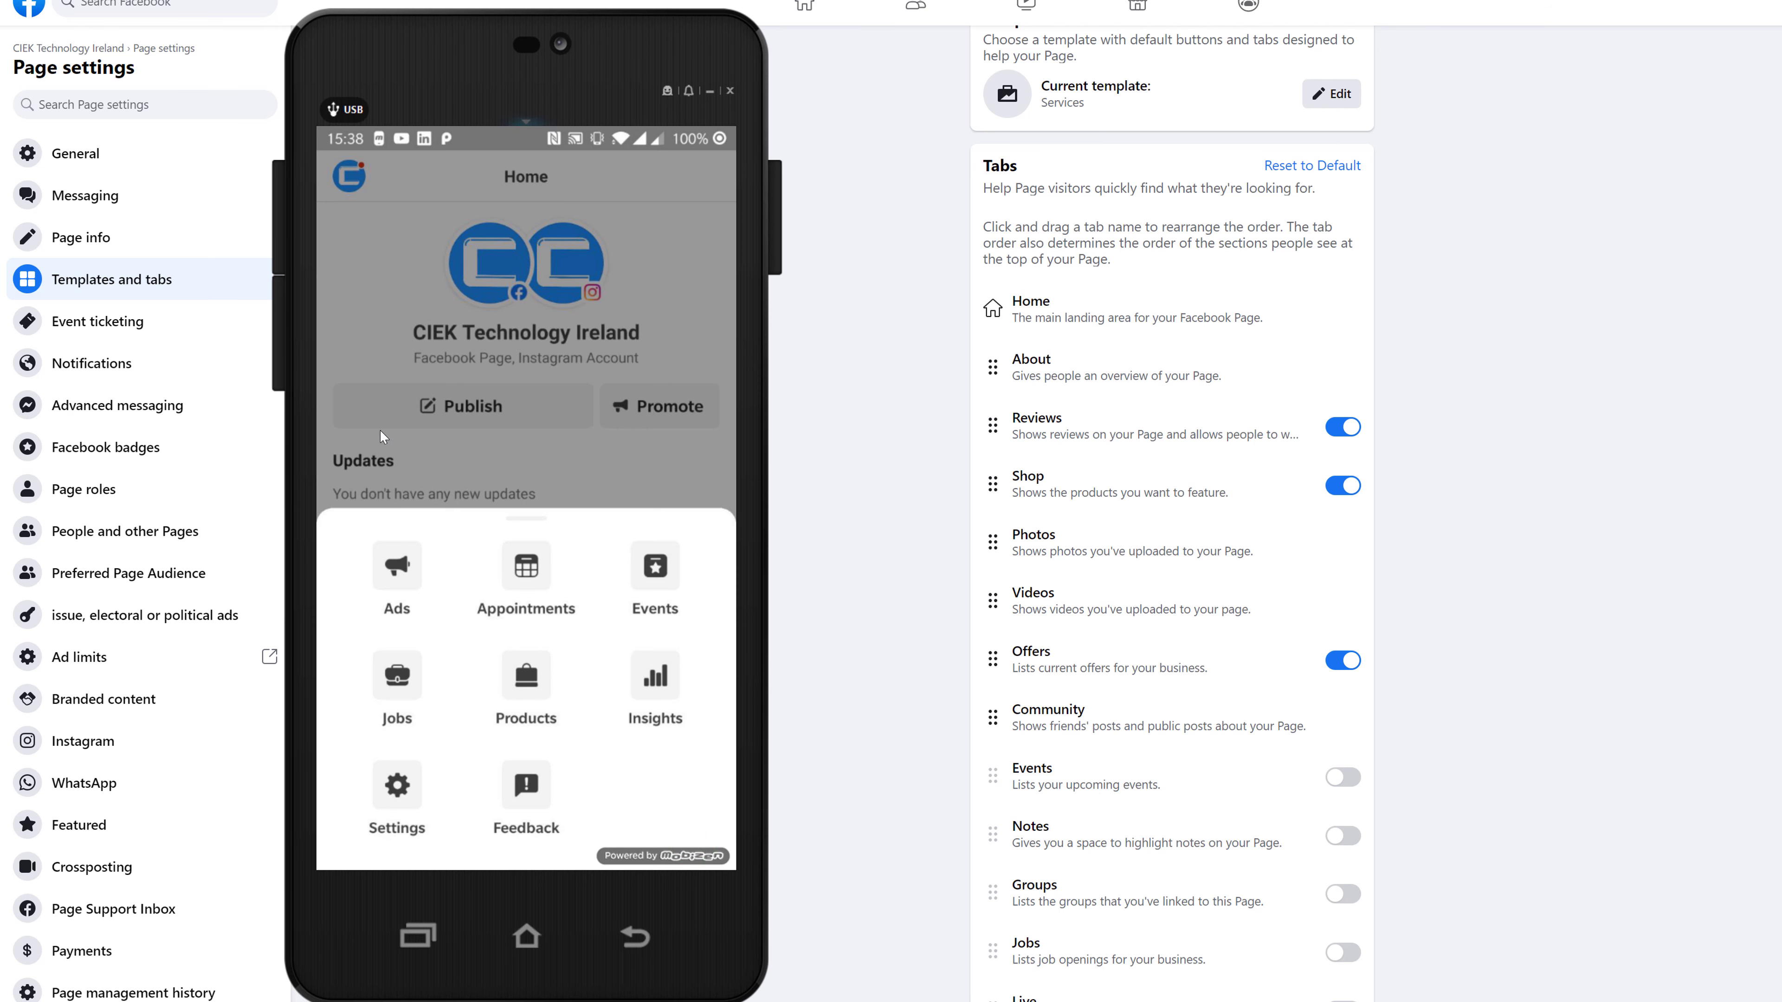
pyautogui.click(384, 779)
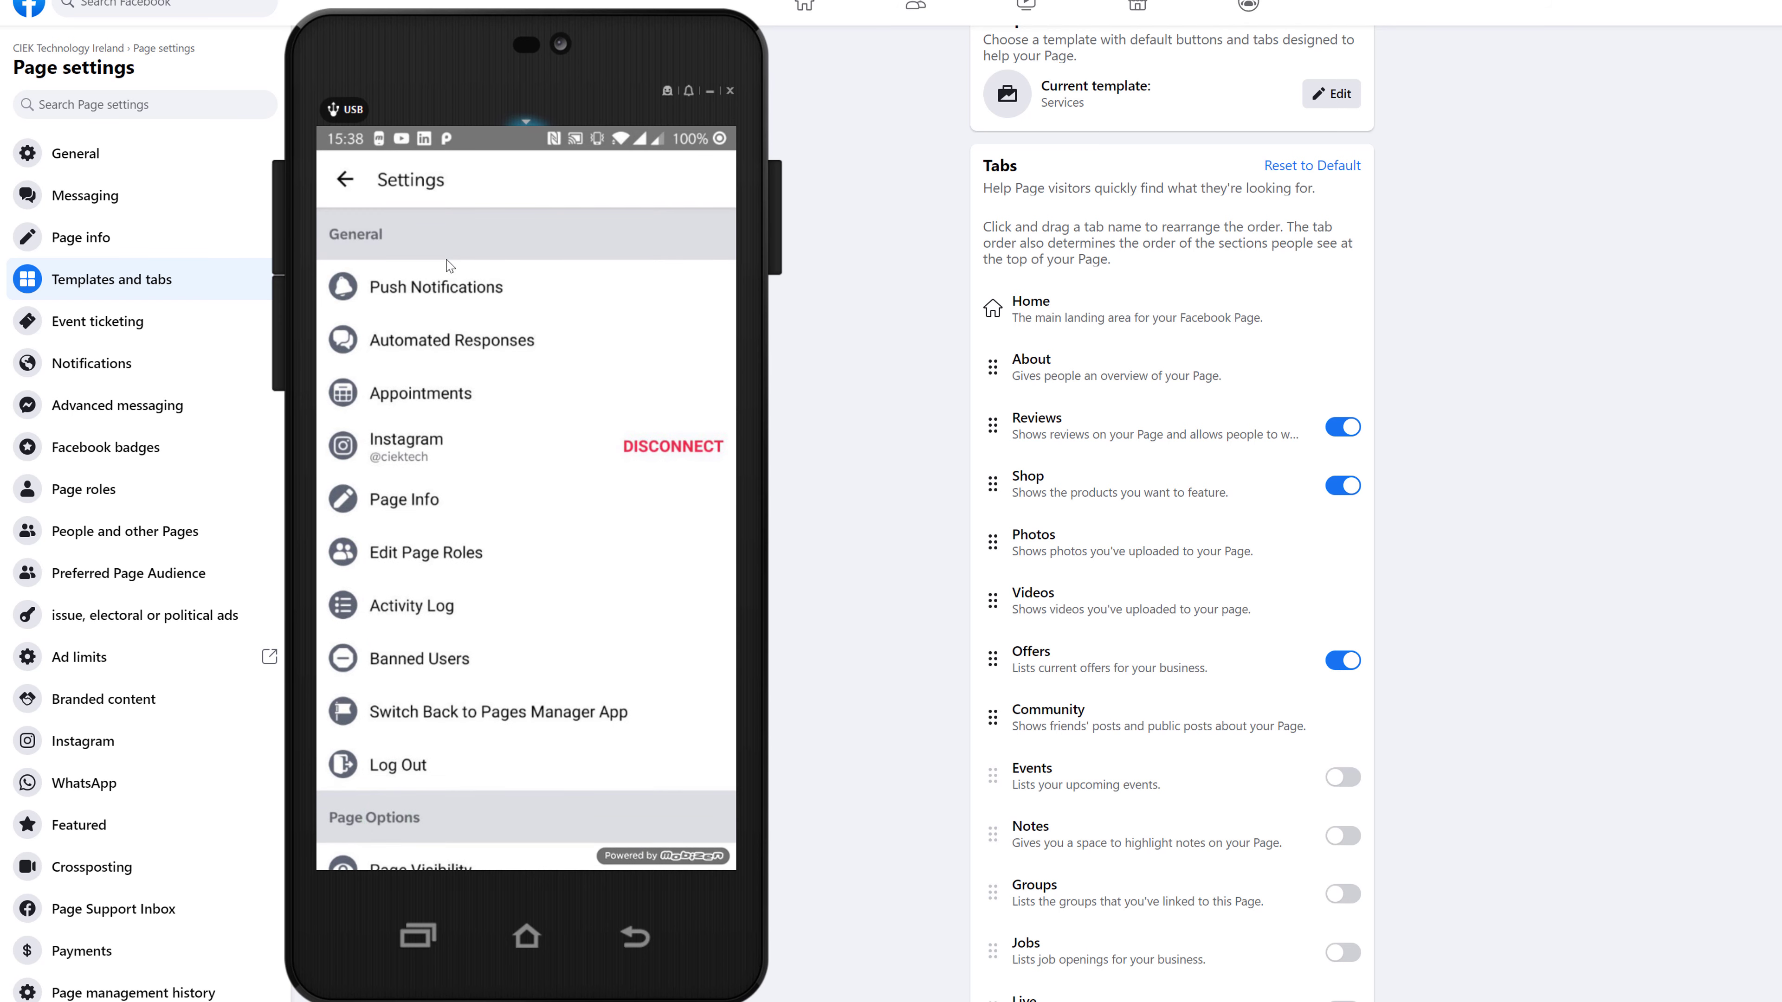
pyautogui.click(531, 396)
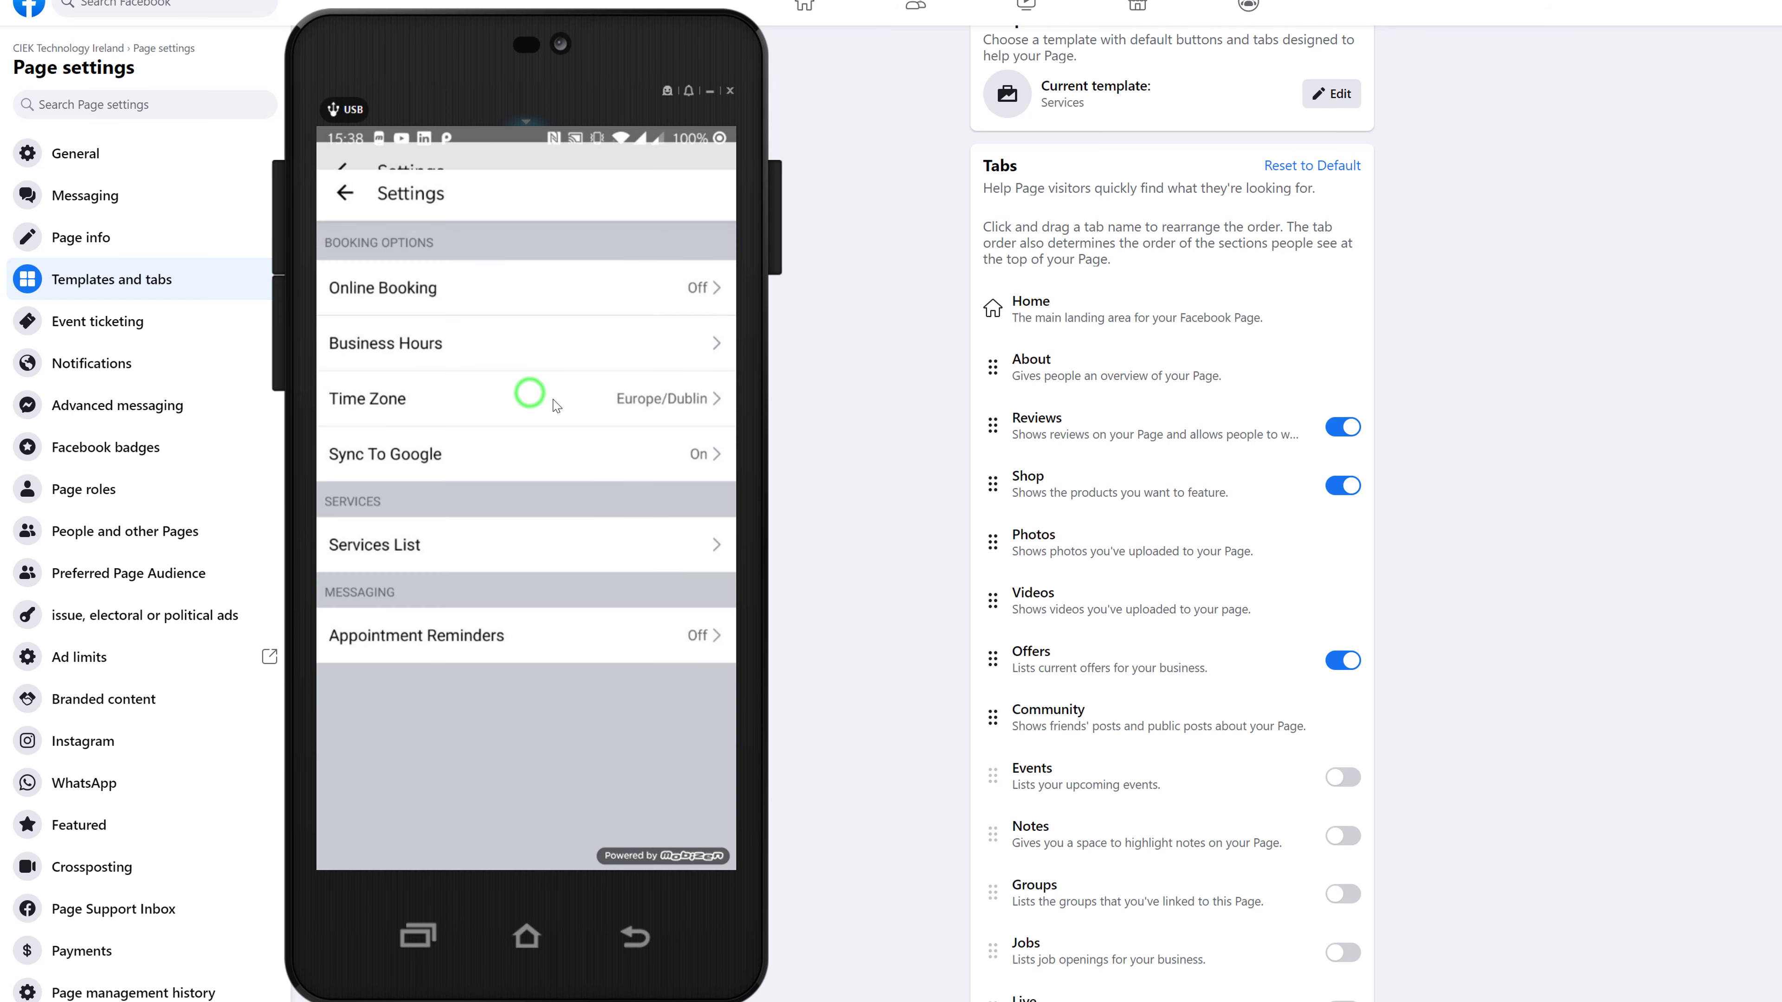
pyautogui.click(658, 273)
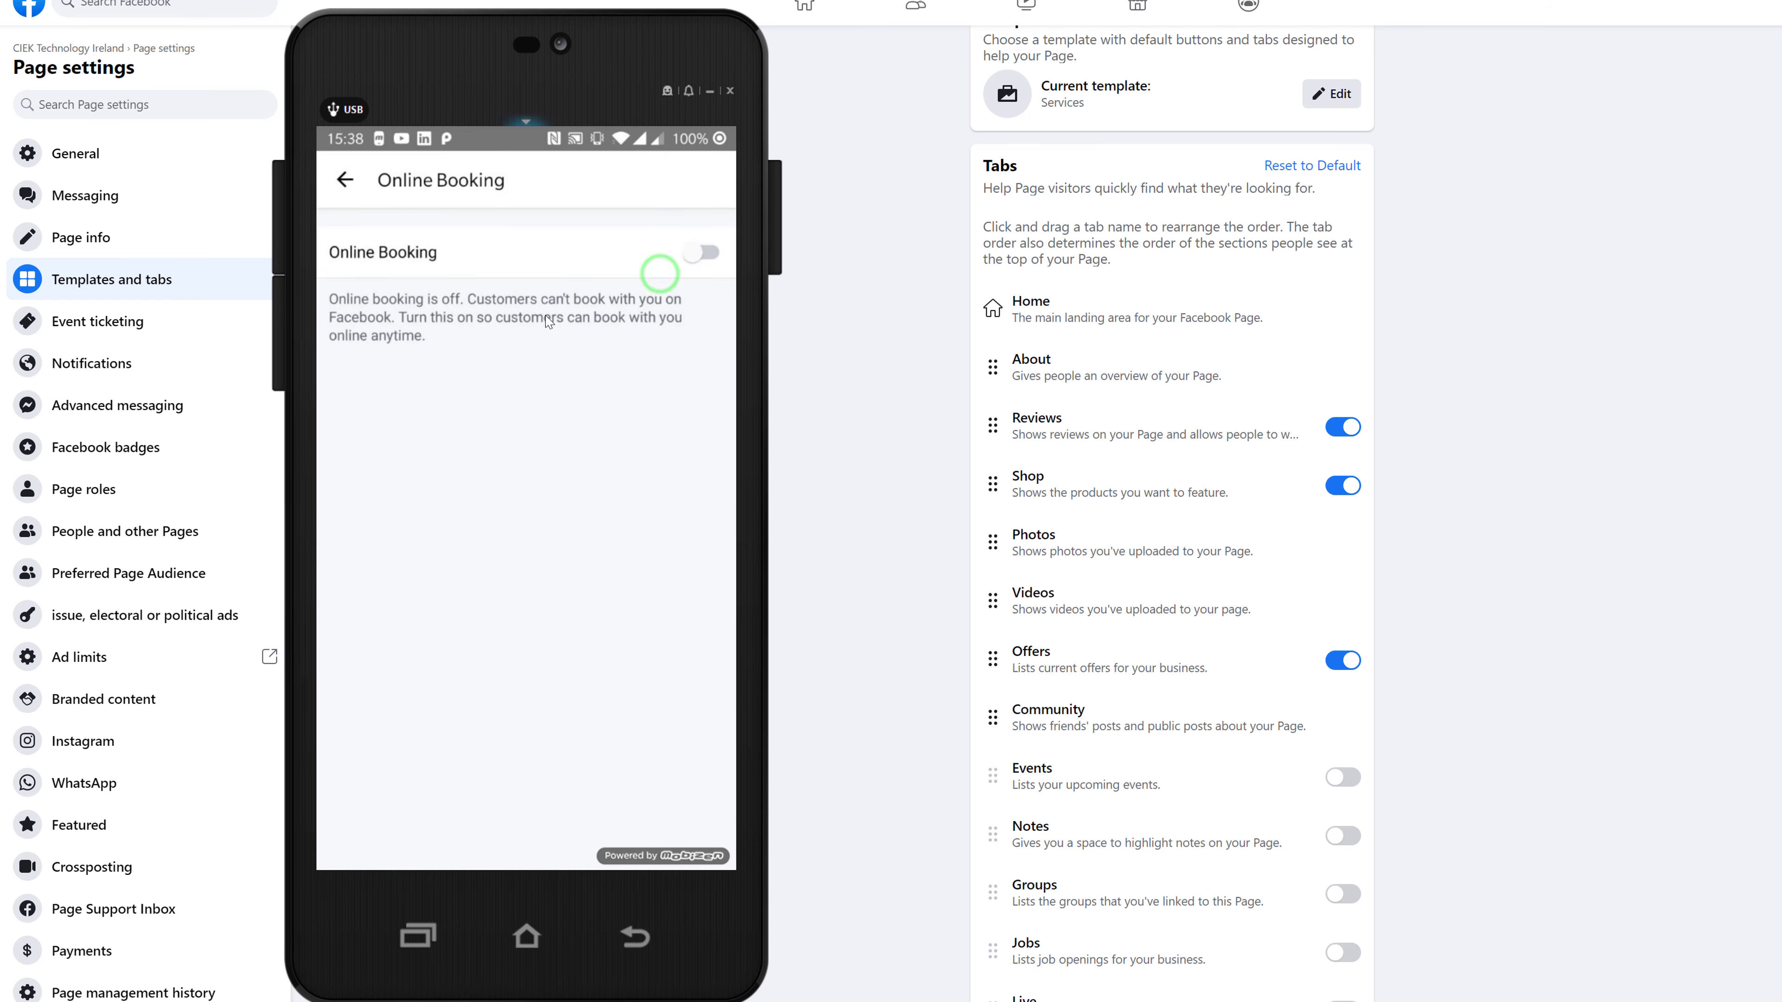
pyautogui.click(702, 252)
# Reload the CIEK Facebook page with F5 to show the new Services tab
pyautogui.click(867, 318)
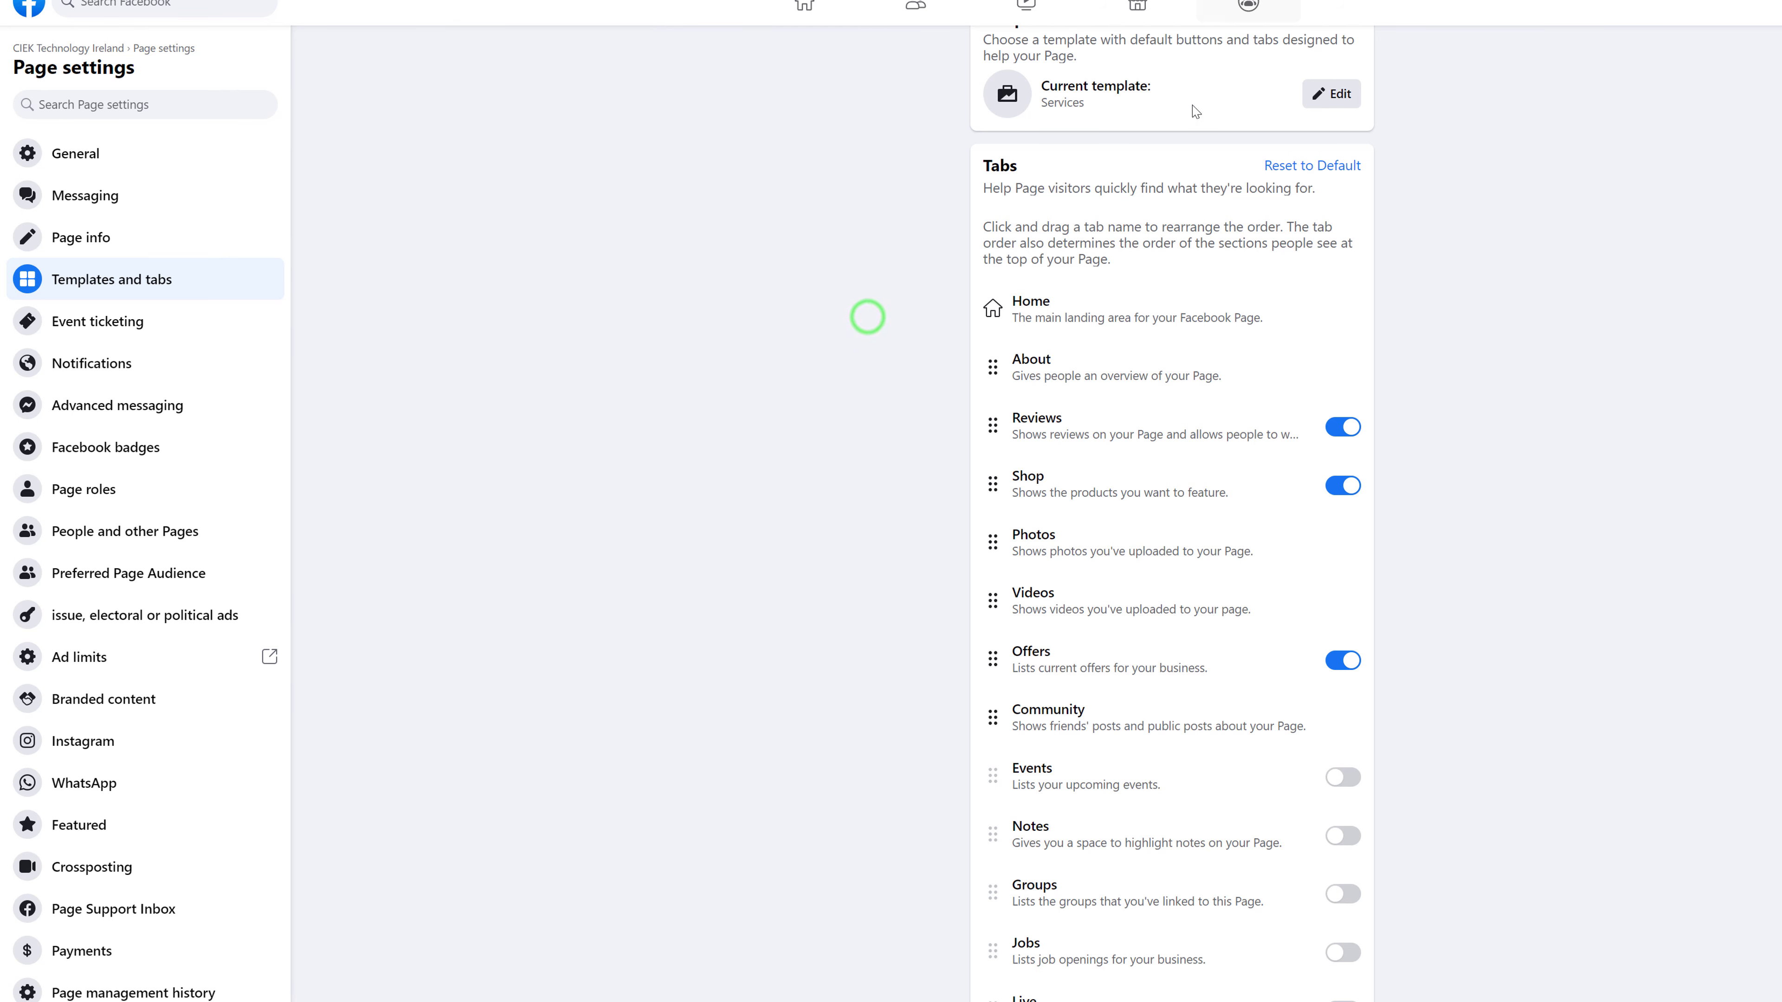
pyautogui.scroll(1, 1115, 112)
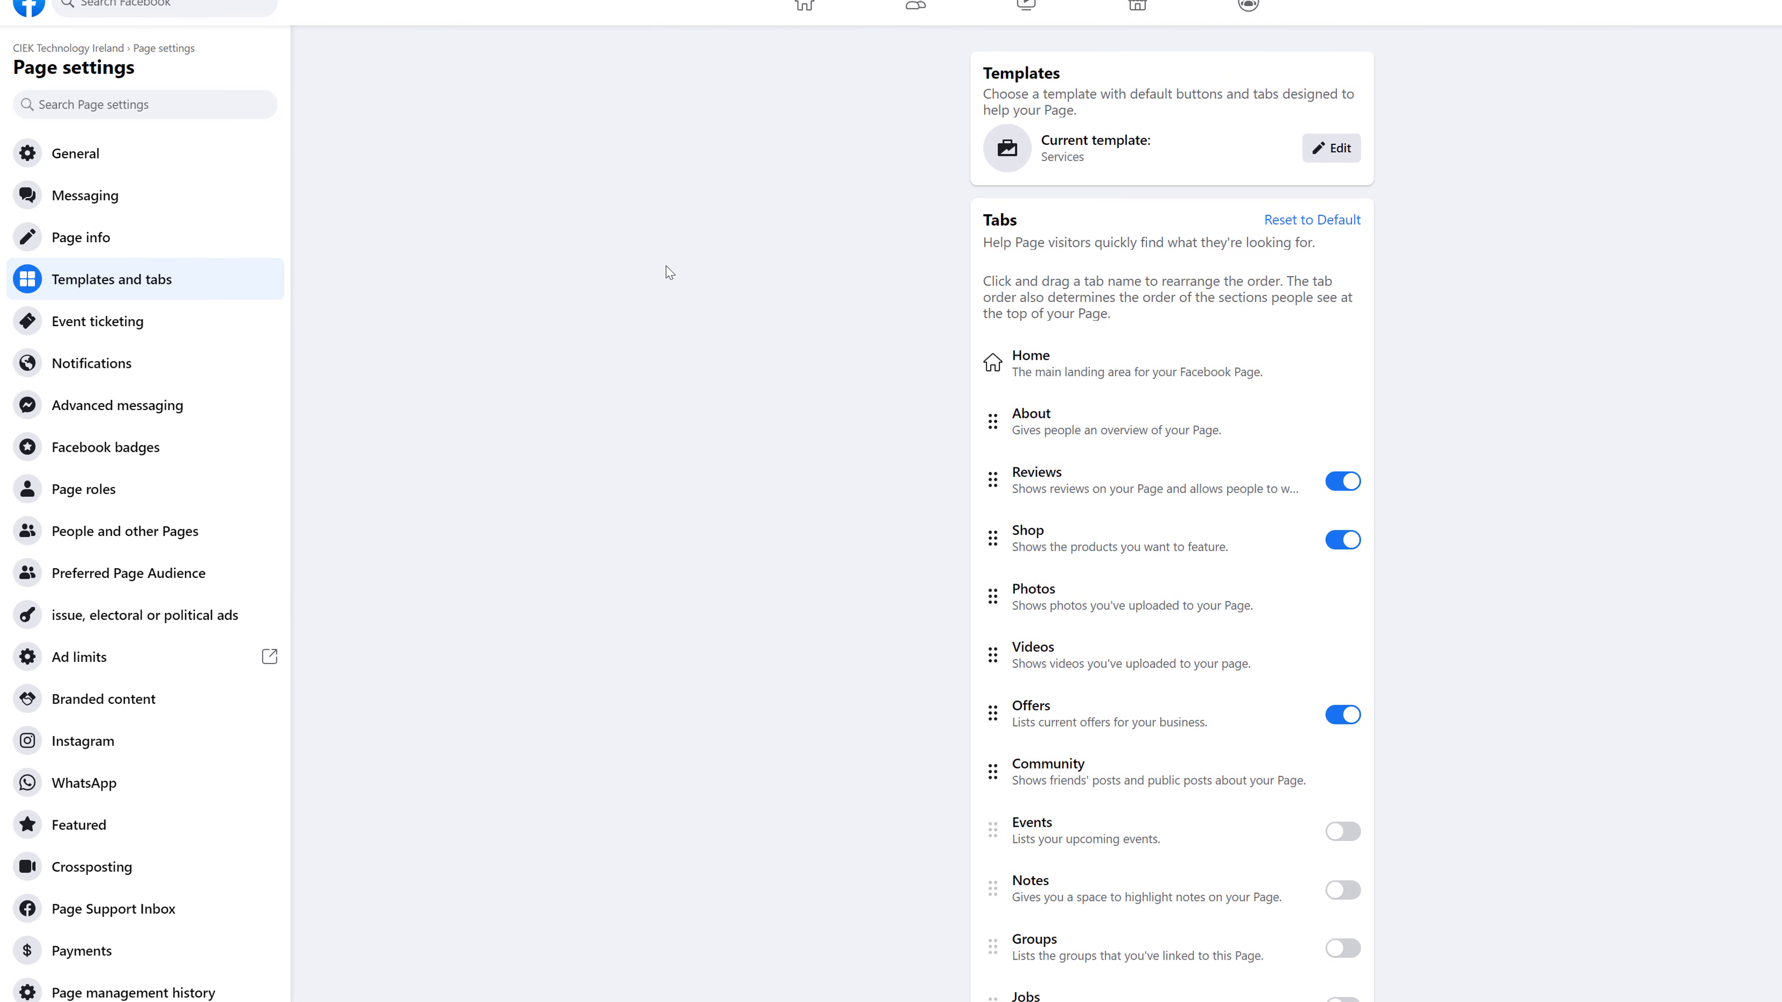
pyautogui.press('F5')
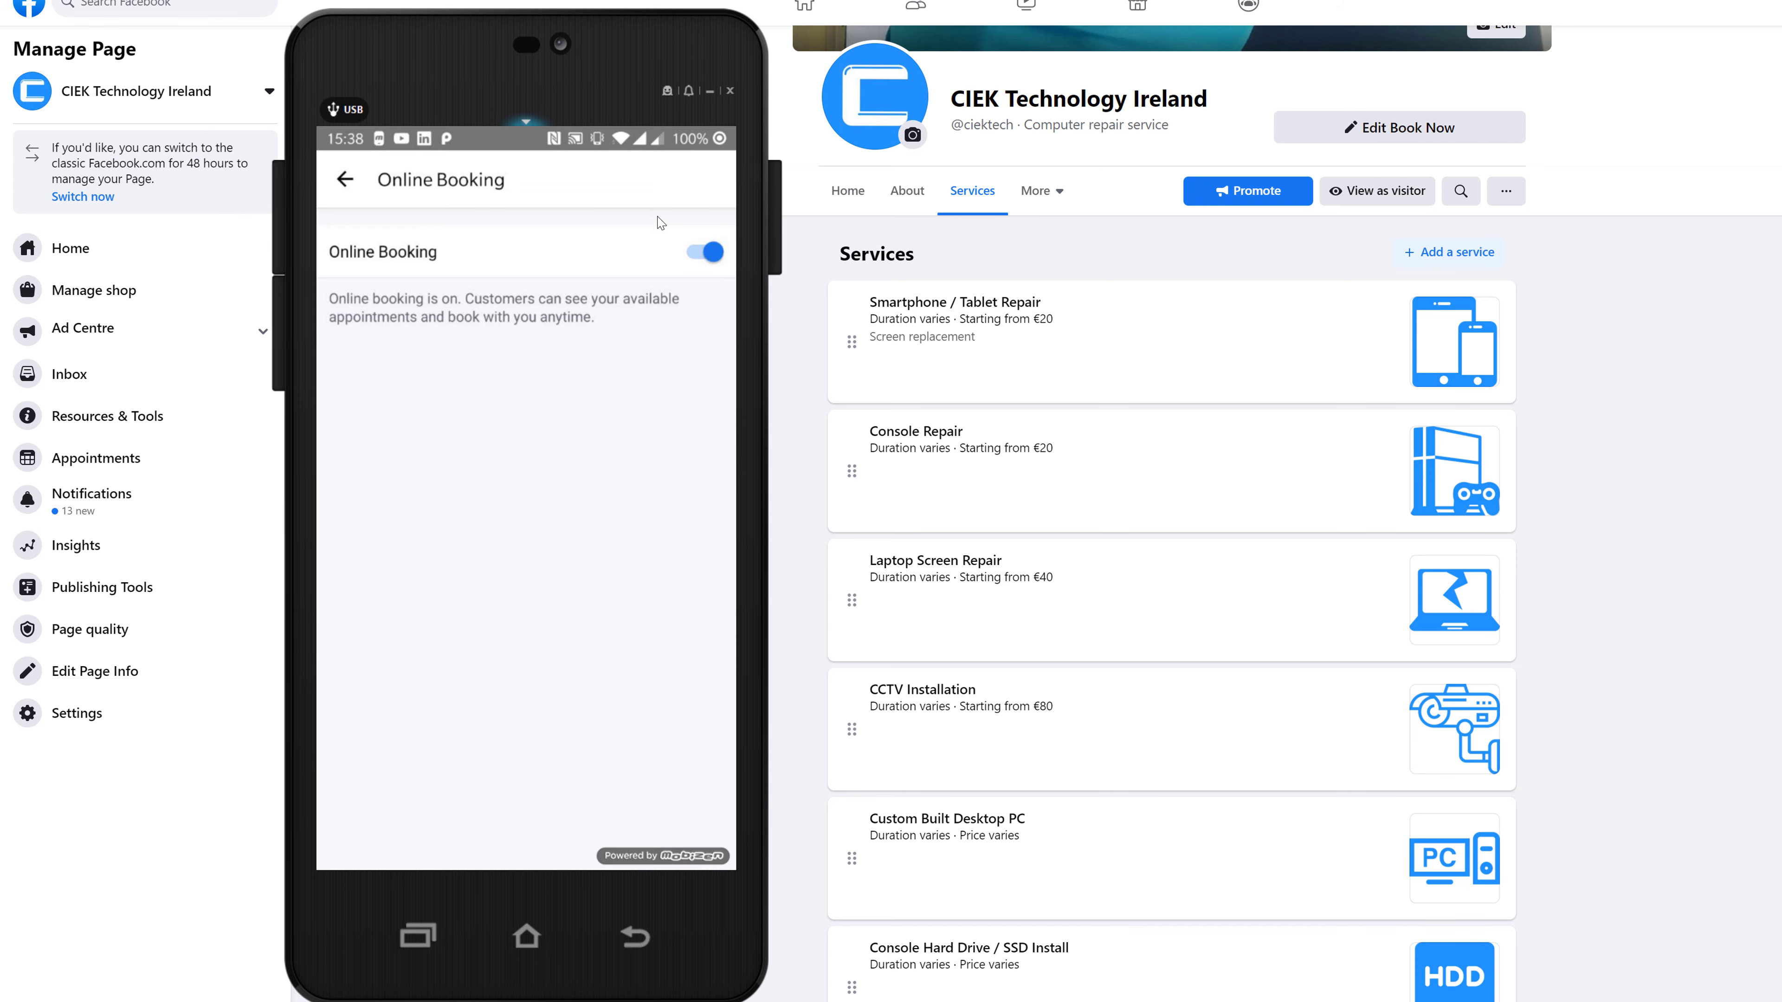
# Switch Online Booking off, check the CIEK page, then switch it on and reload
pyautogui.click(708, 254)
pyautogui.click(785, 344)
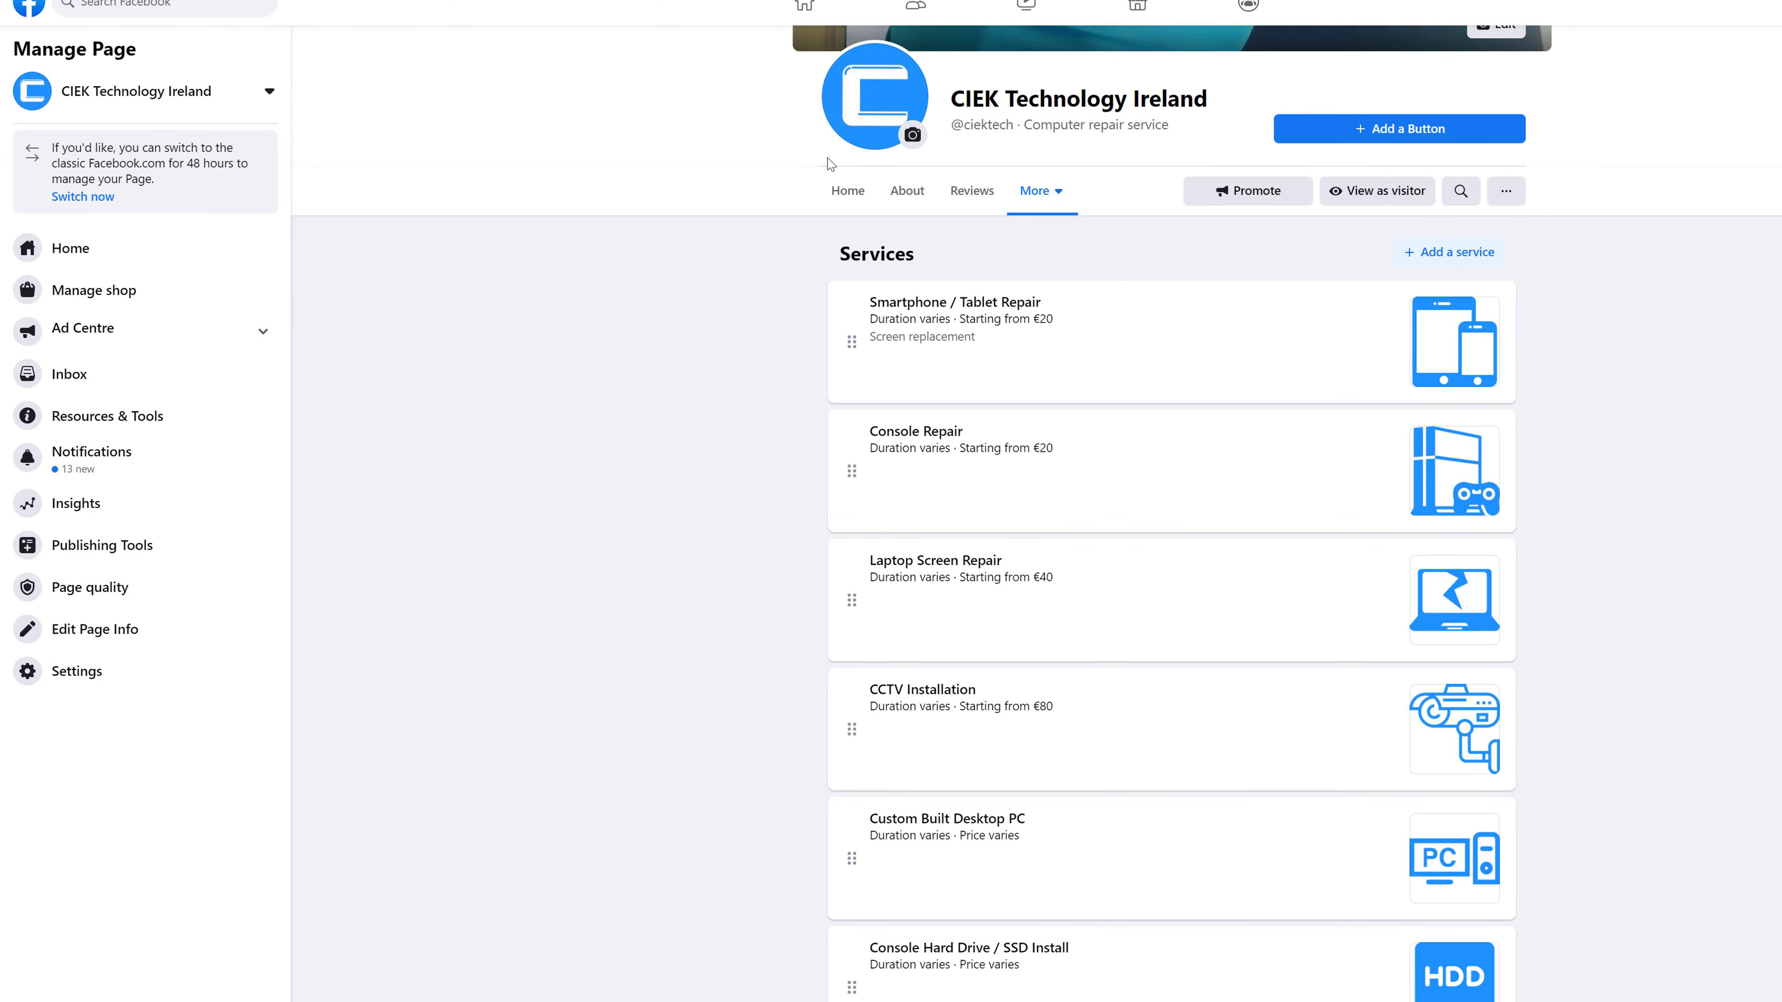
pyautogui.scroll(-4, 786, 224)
pyautogui.scroll(7, 785, 228)
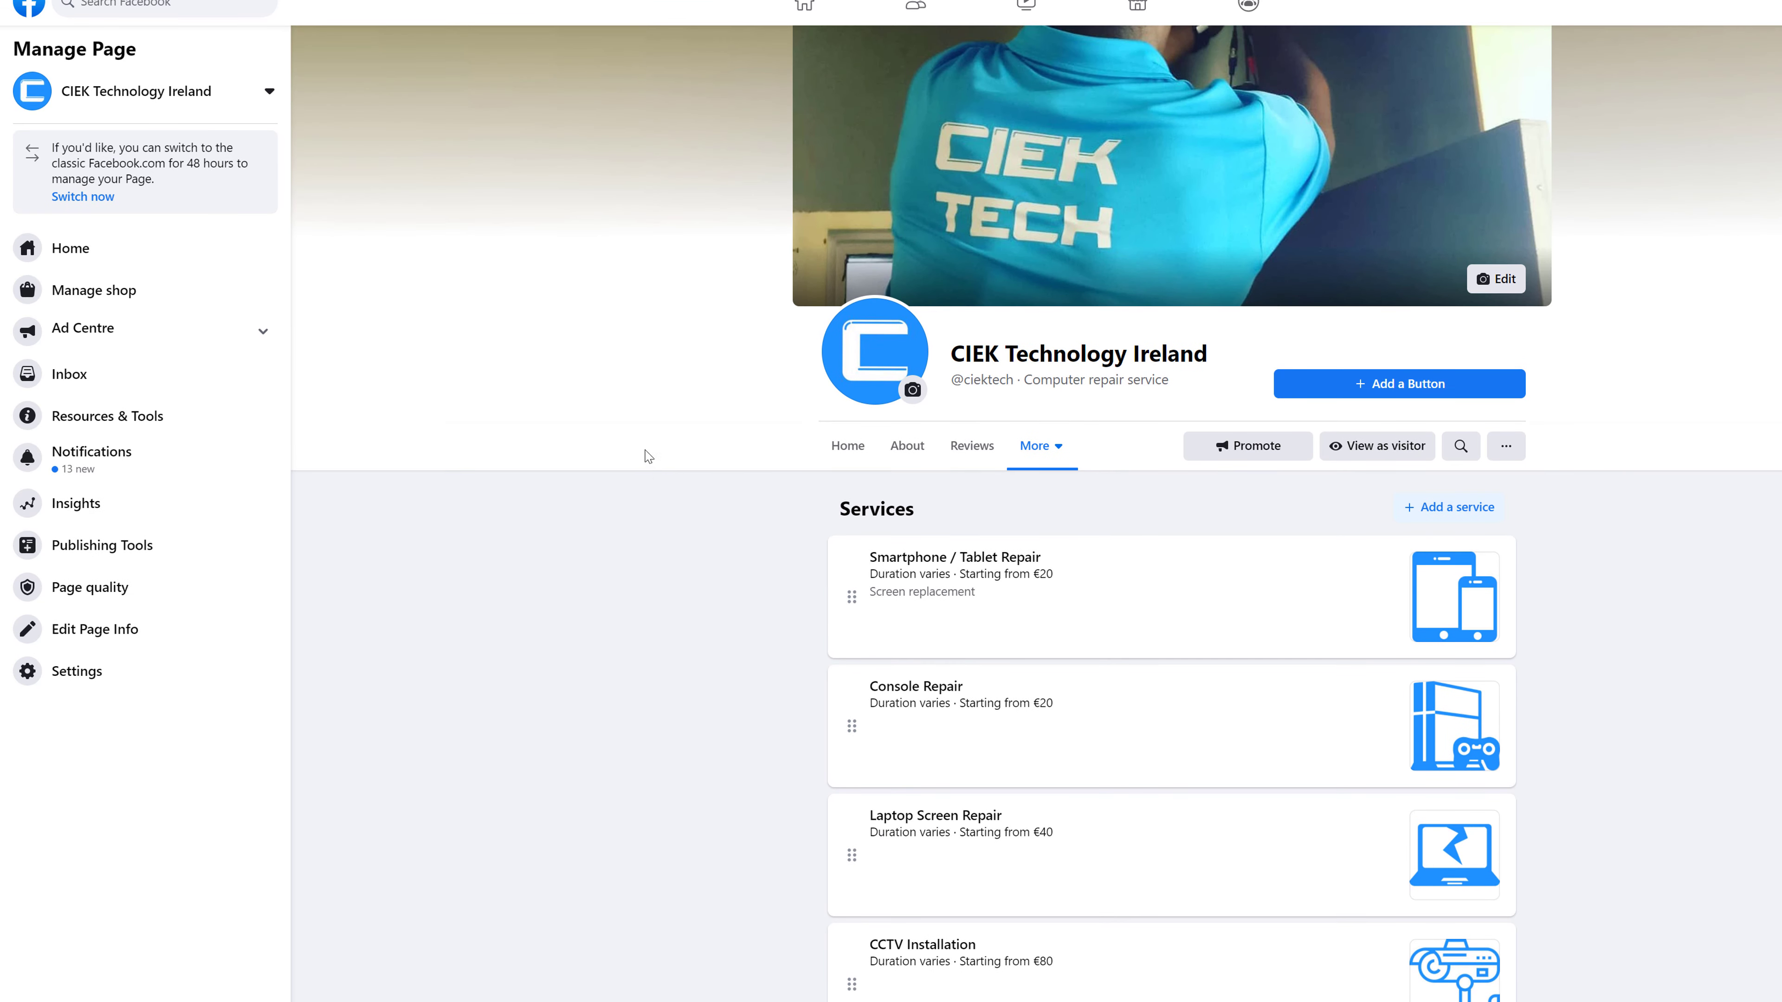
pyautogui.click(791, 495)
pyautogui.press('F5')
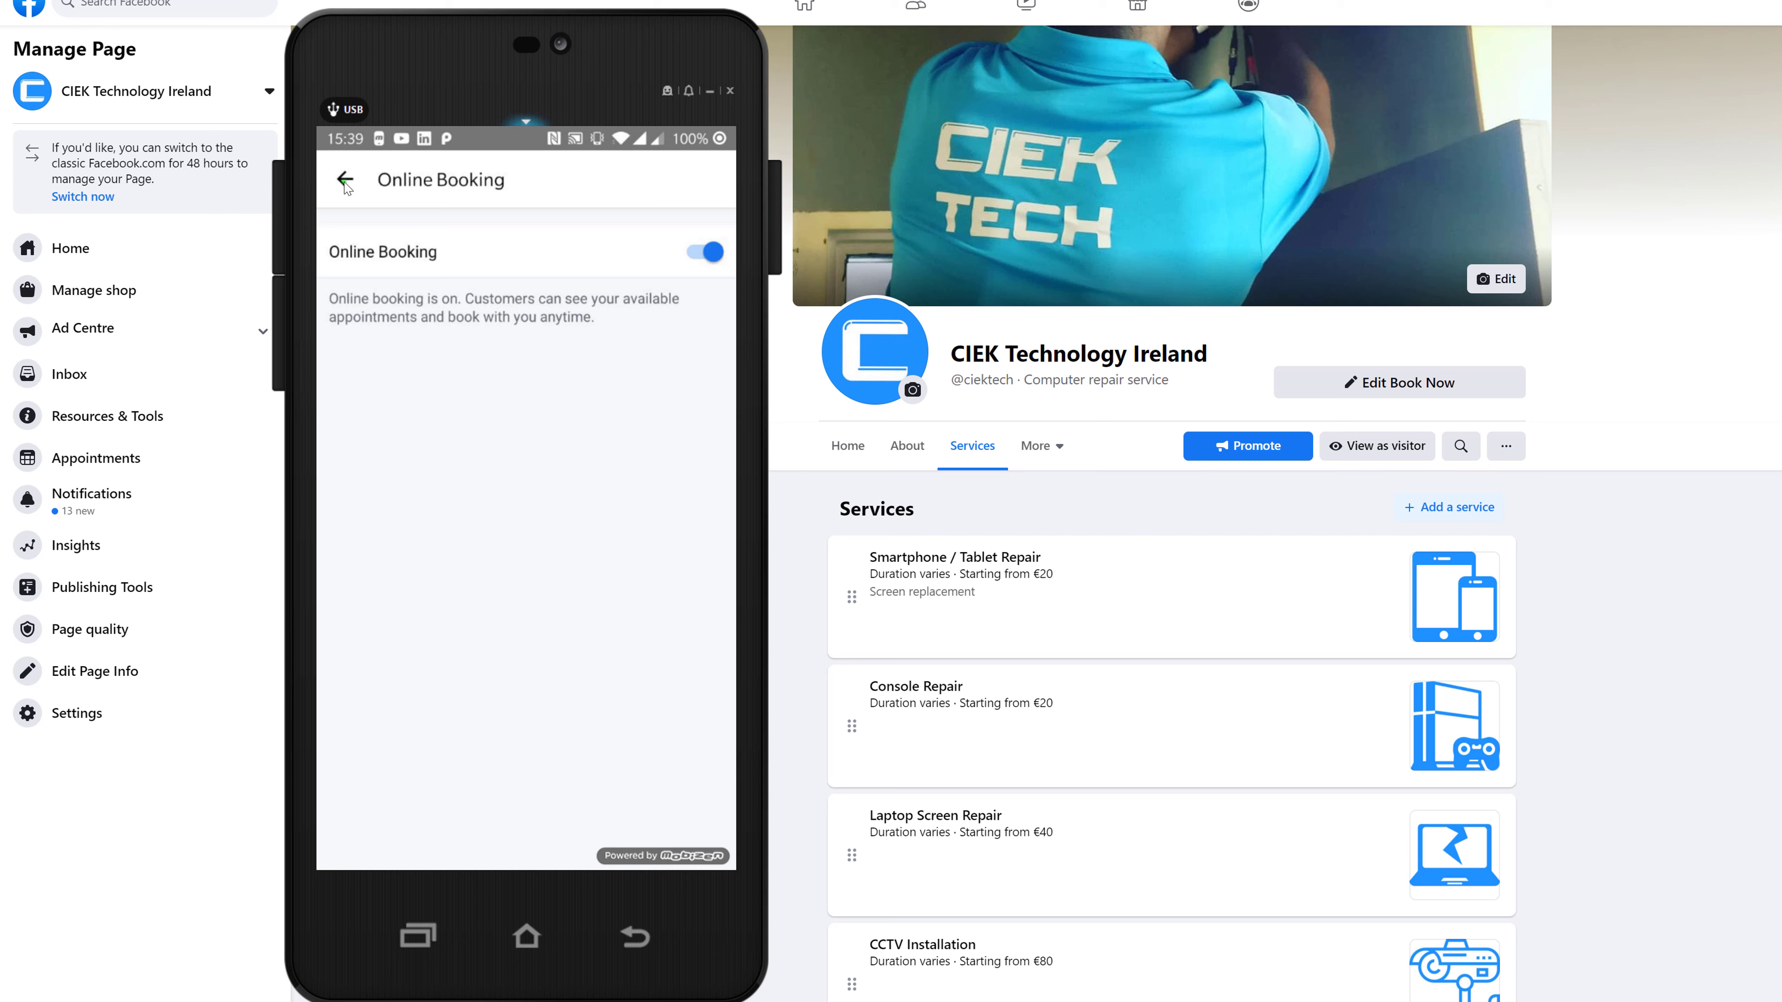
# Return to the app's settings list and scroll the Kingsley Media Productions Services list
pyautogui.click(345, 181)
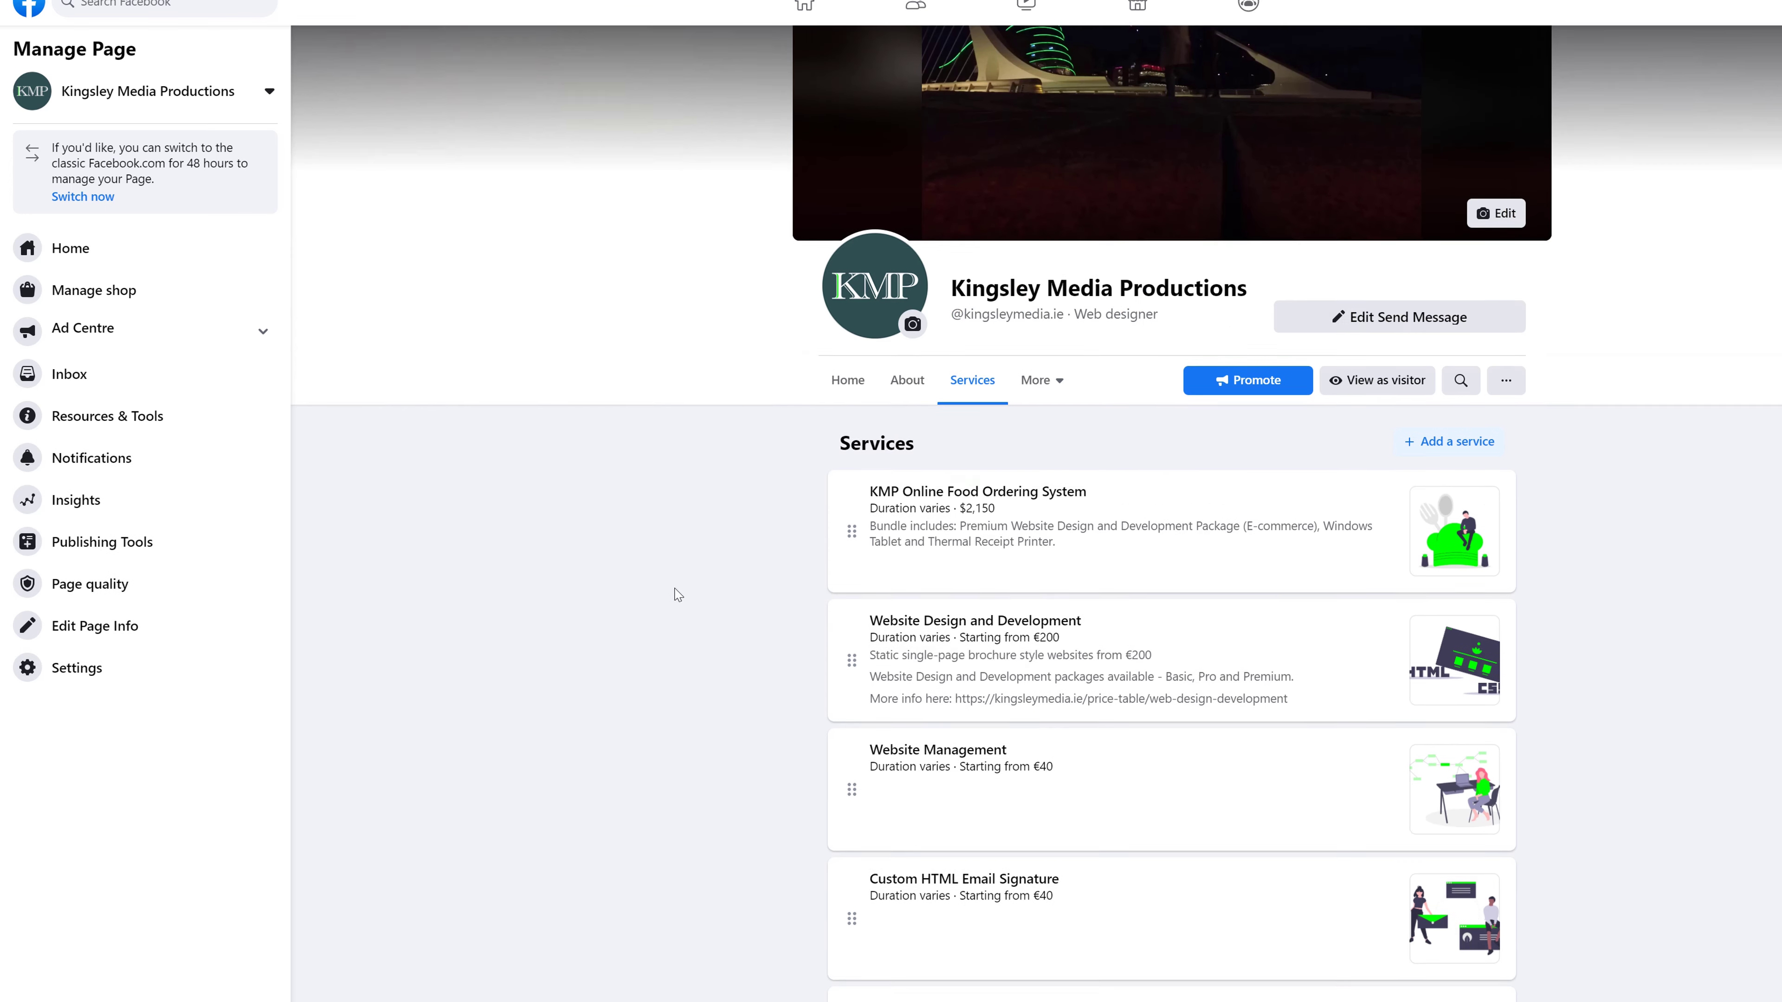
pyautogui.scroll(-1, 676, 597)
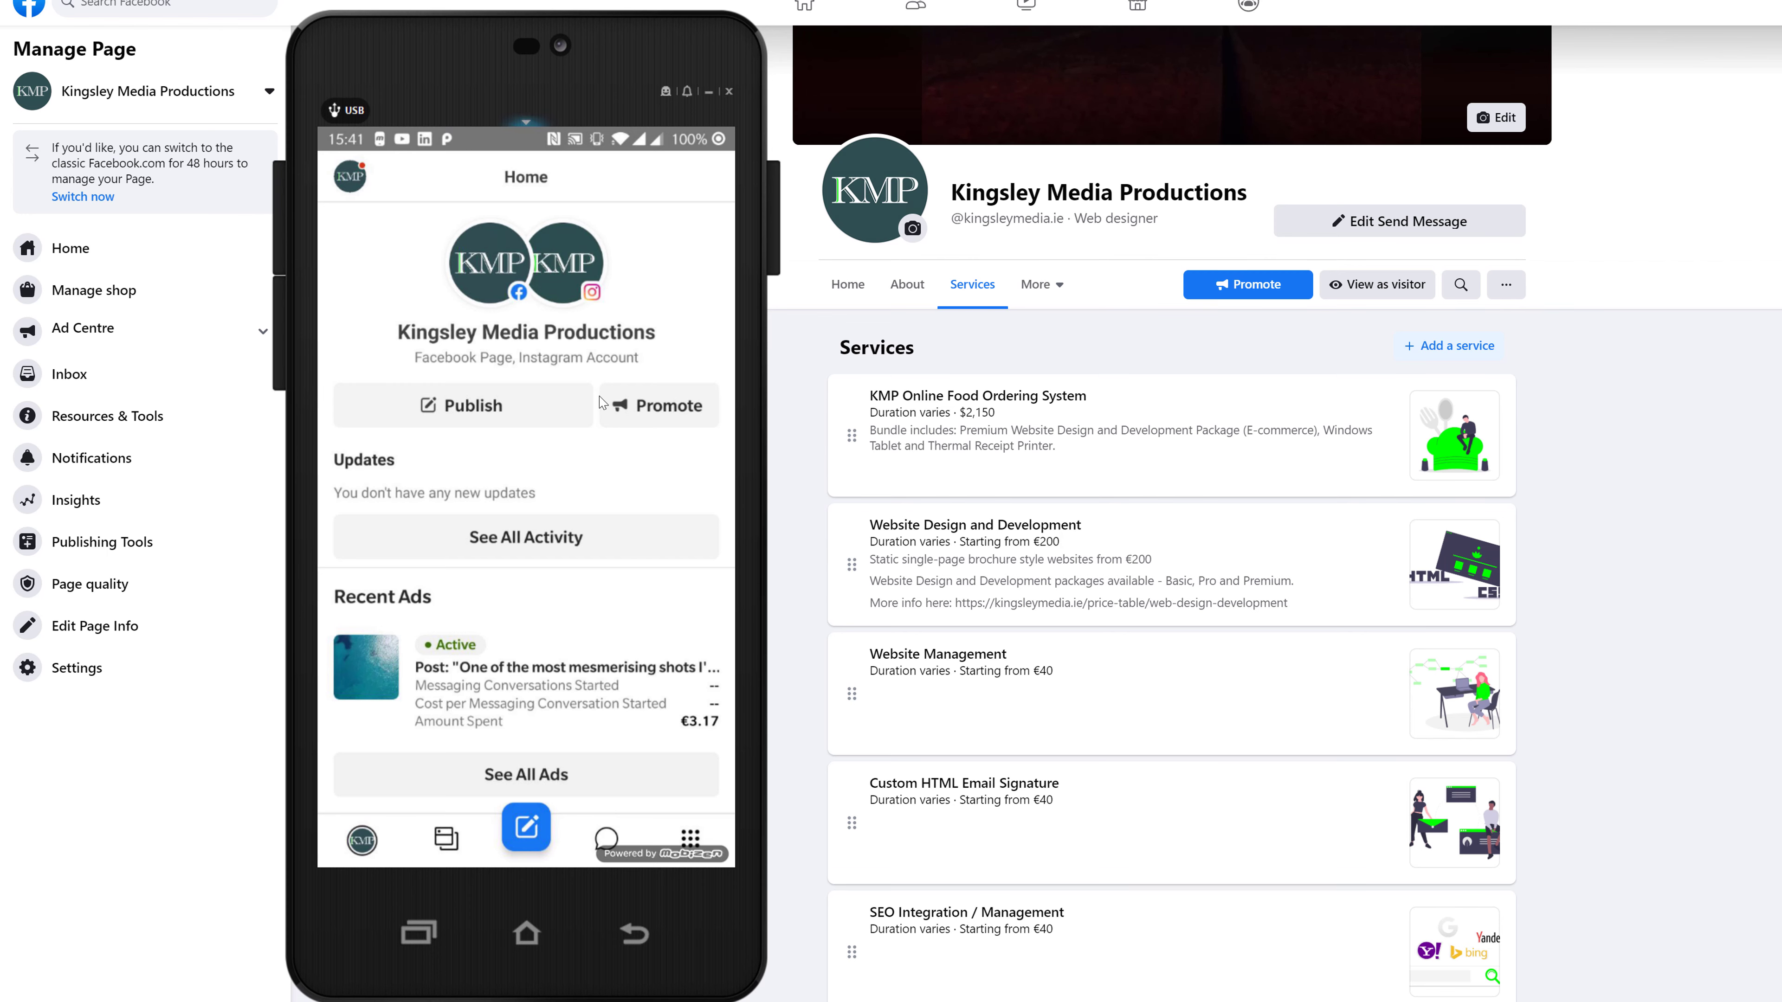
# Open Settings > Appointments for Kingsley Media Productions and scroll through its booking options
pyautogui.click(690, 838)
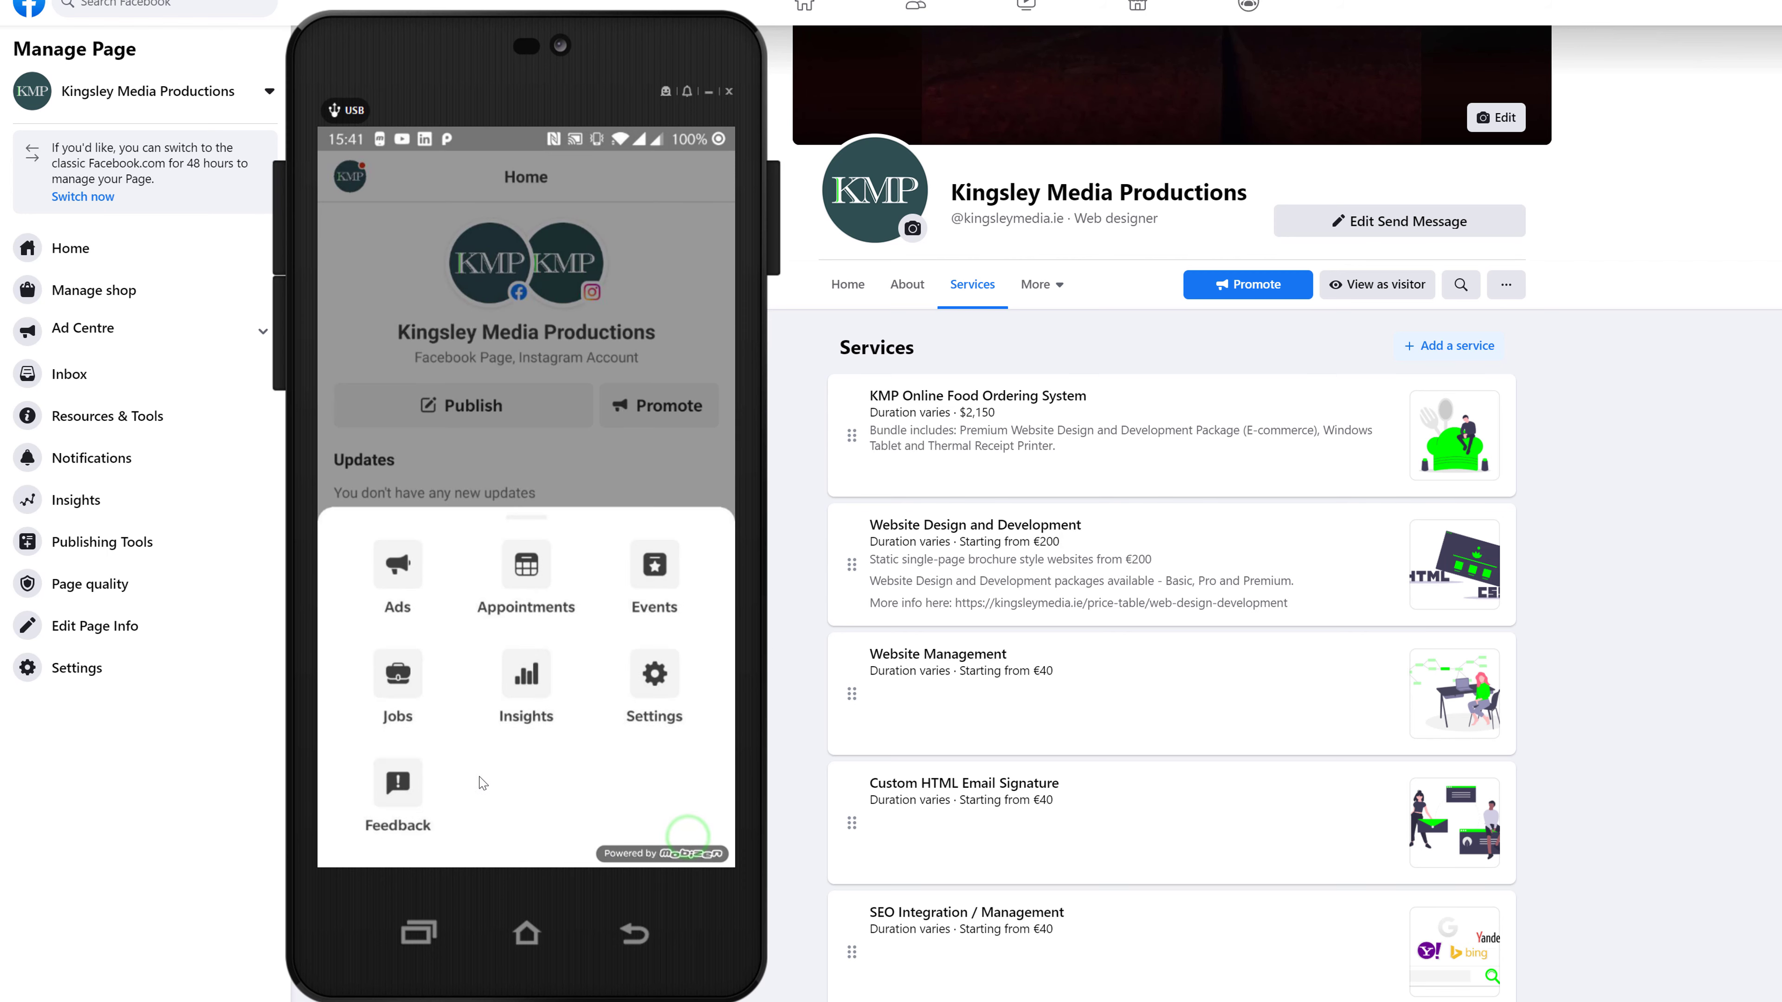
pyautogui.click(666, 694)
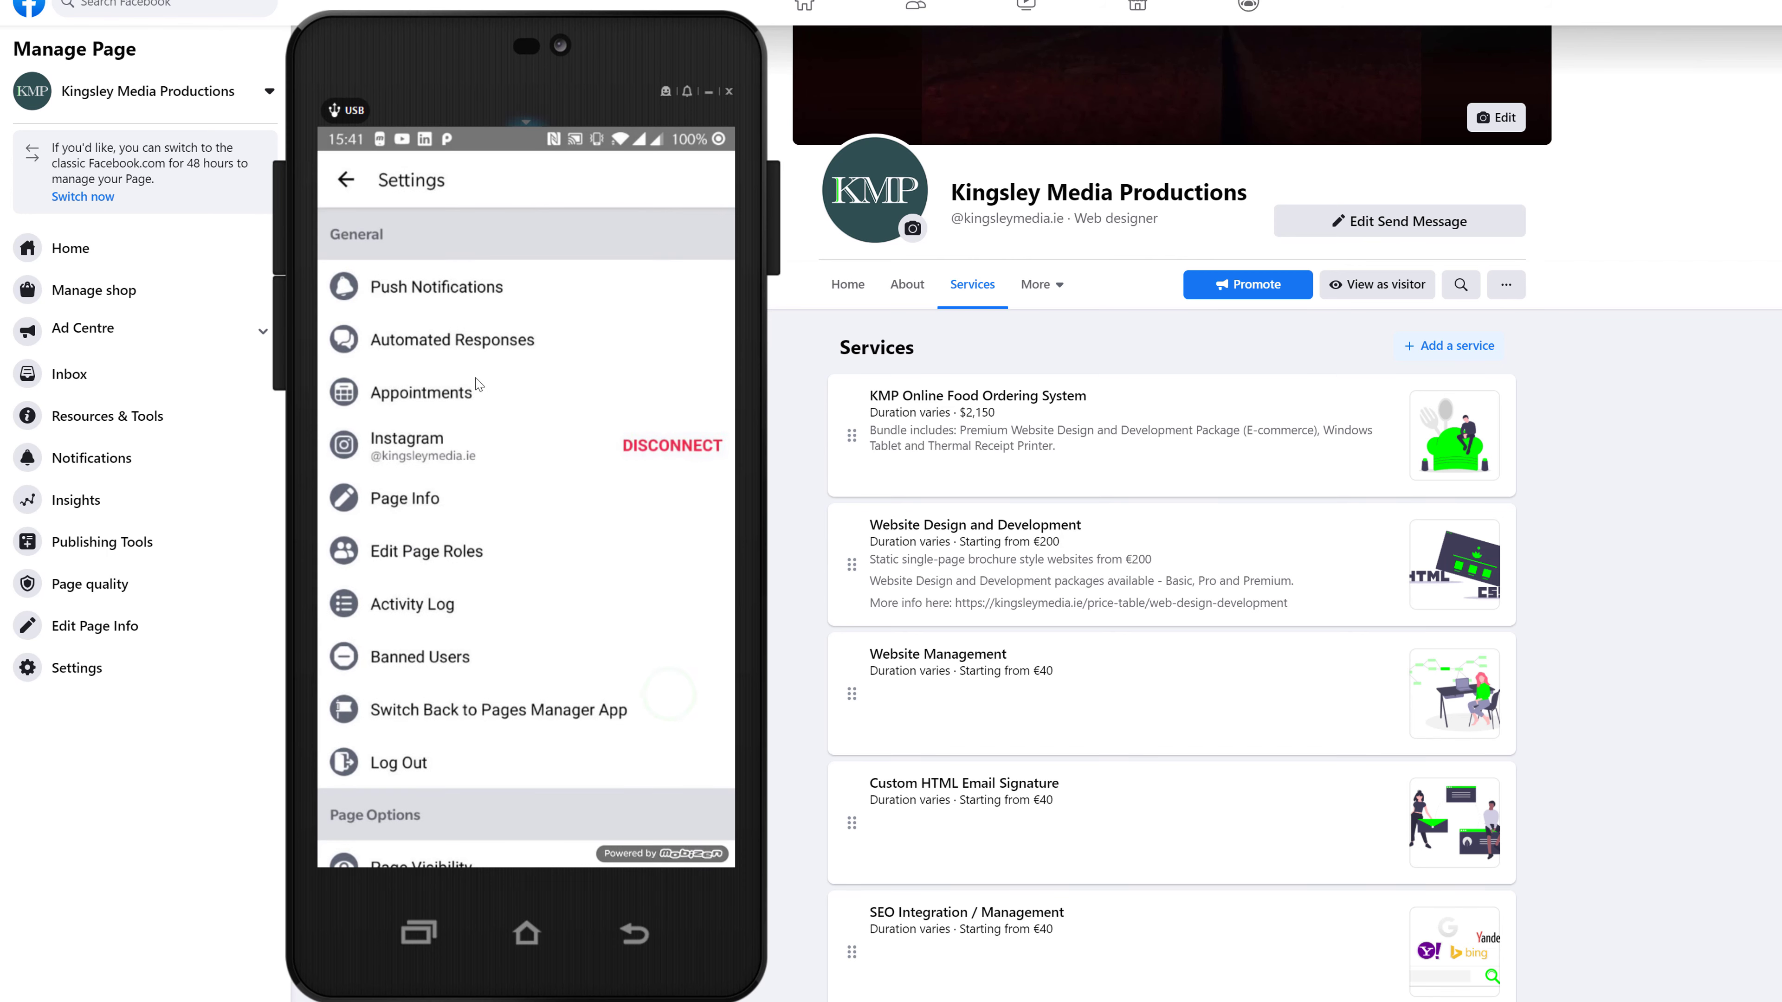
pyautogui.click(466, 389)
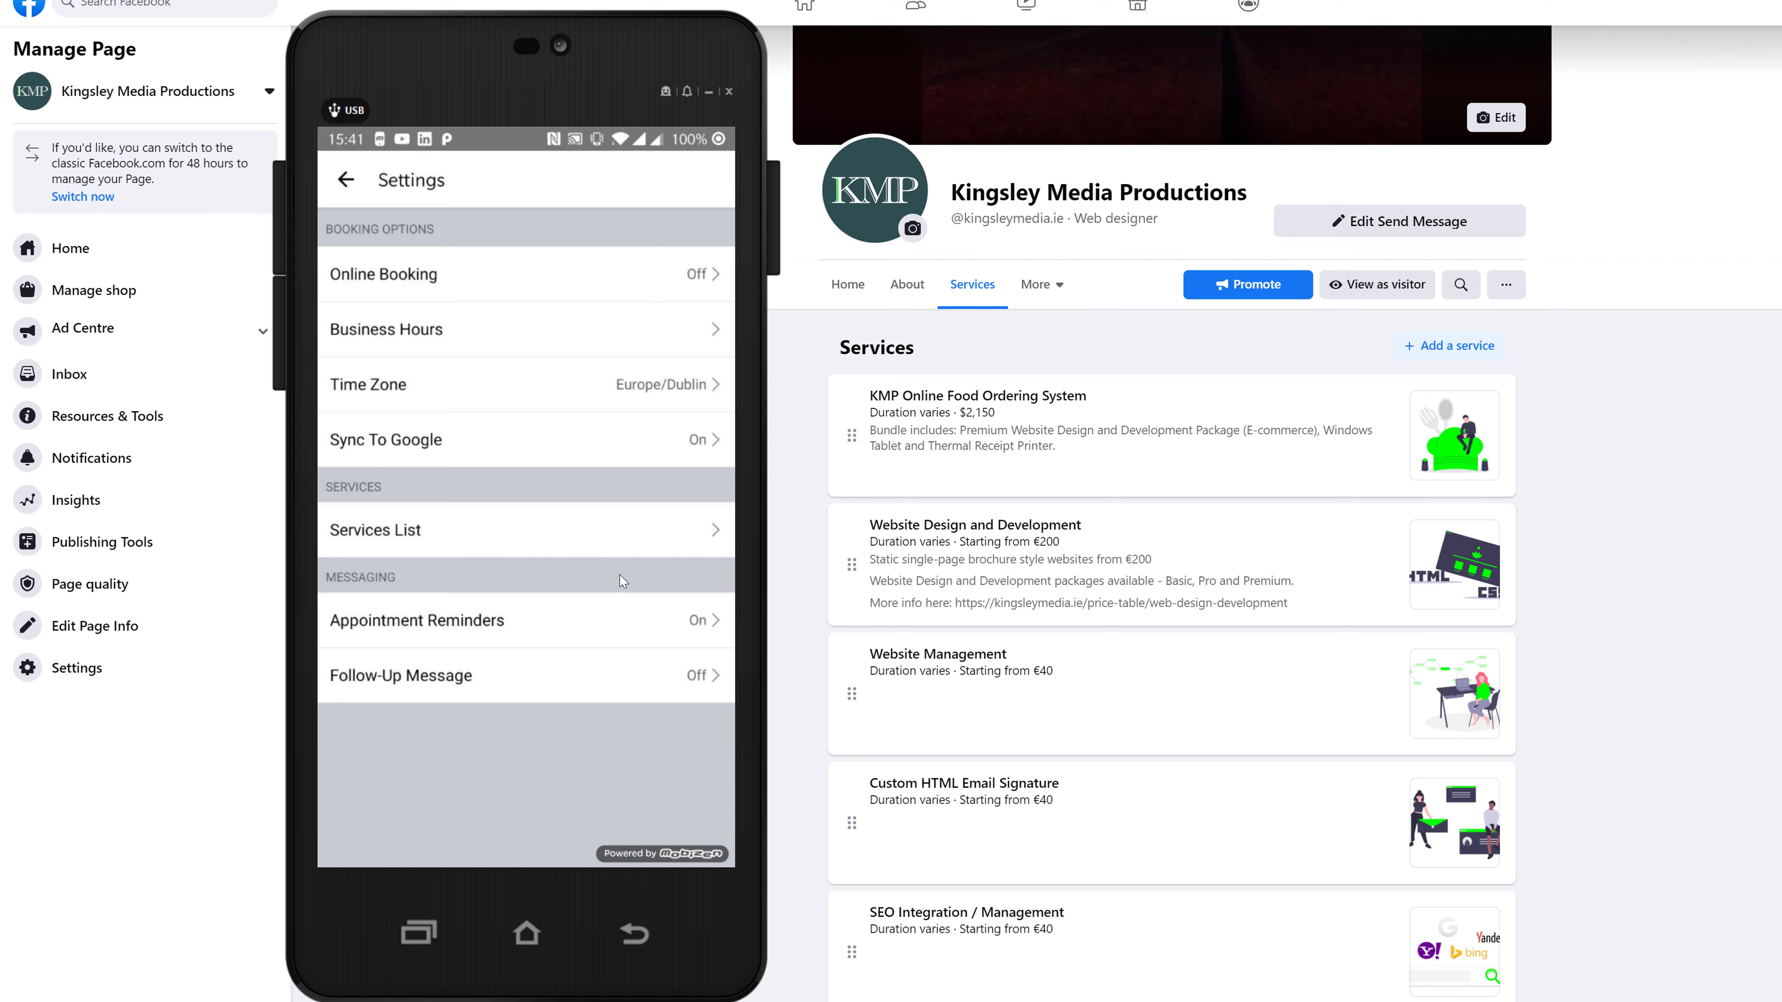
pyautogui.moveTo(491, 759); pyautogui.dragTo(519, 281)
pyautogui.moveTo(470, 736); pyautogui.dragTo(588, 320)
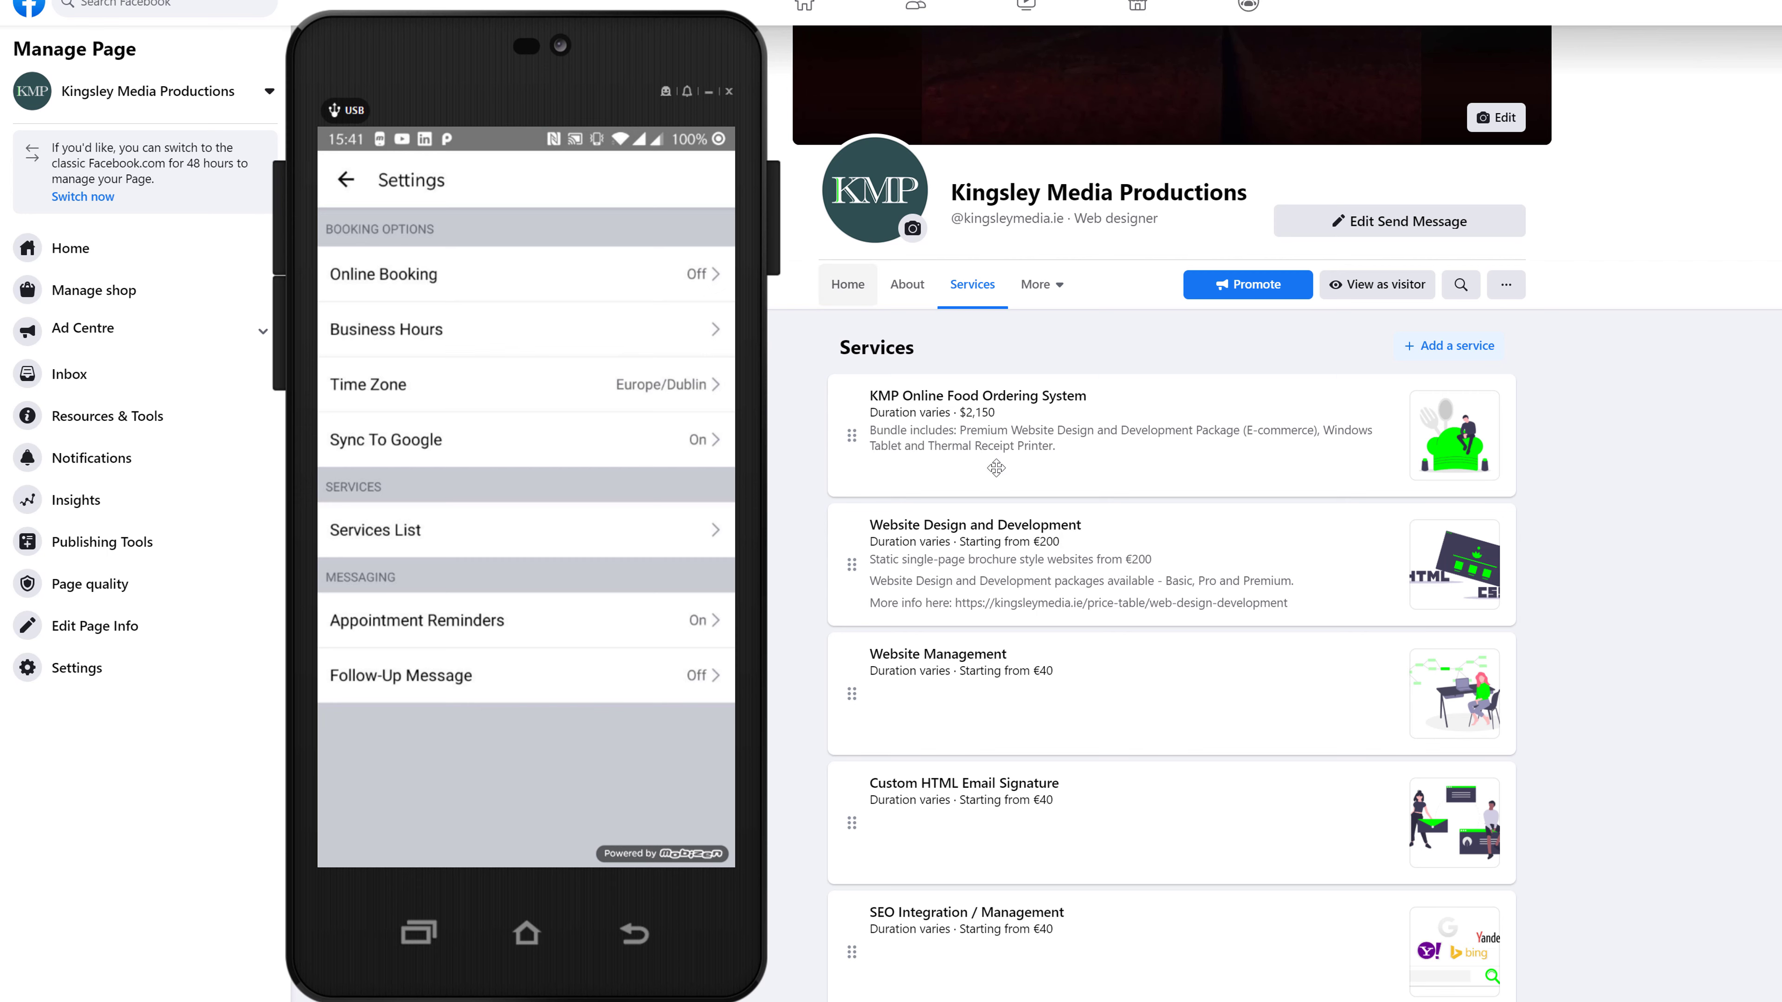